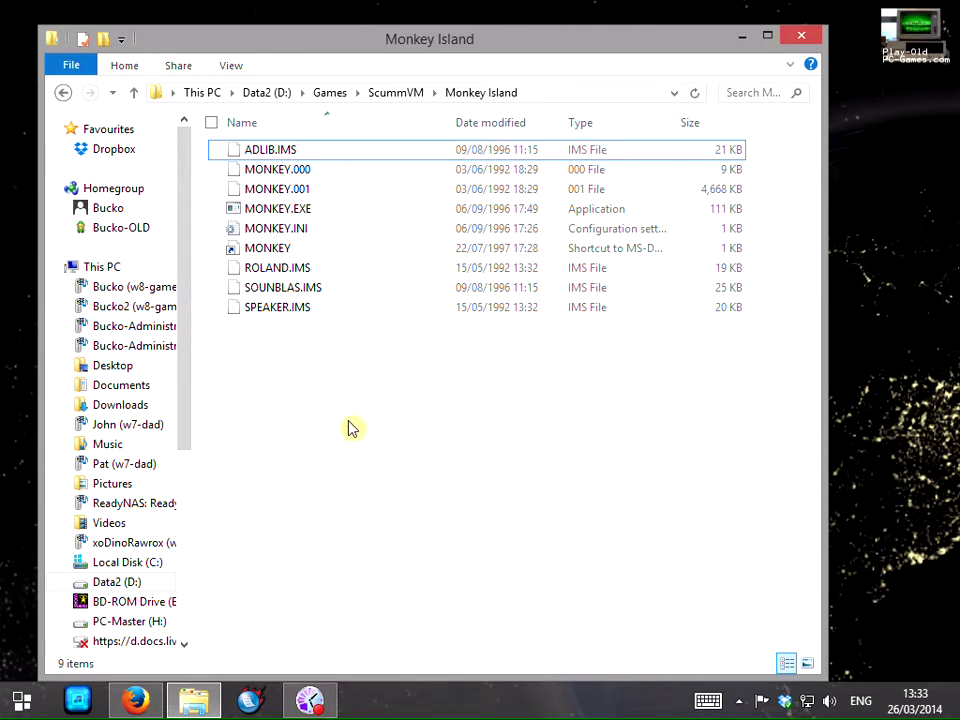
- Switch to Firefox, view the CDex download page, and request the CDex 1.70 Beta 4 installer without saving the file
click(140, 705)
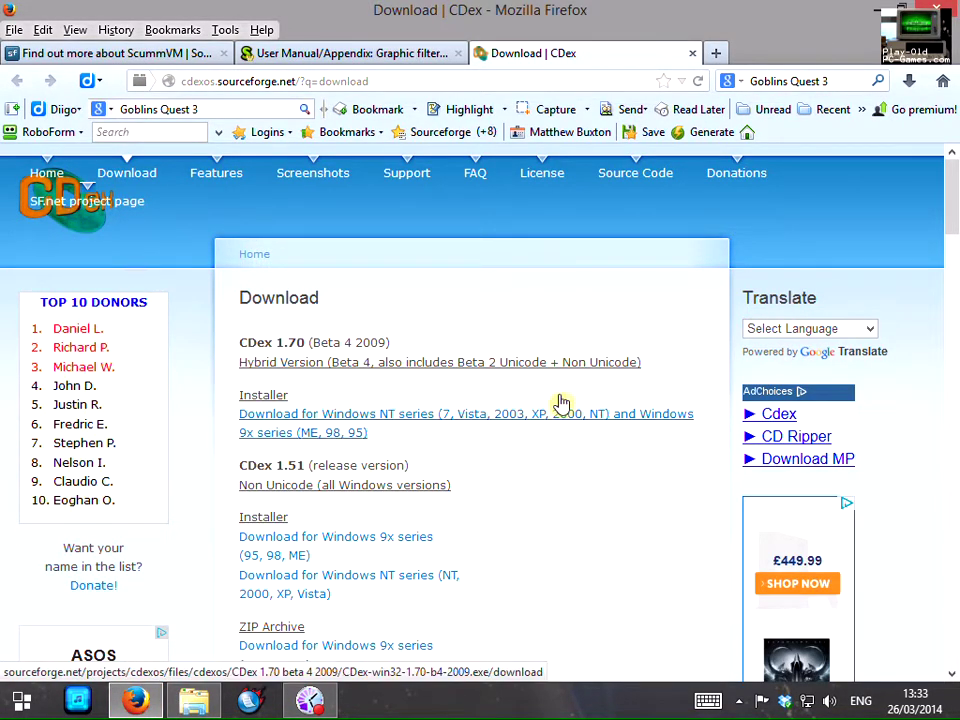
scroll(475, 511, down, 2)
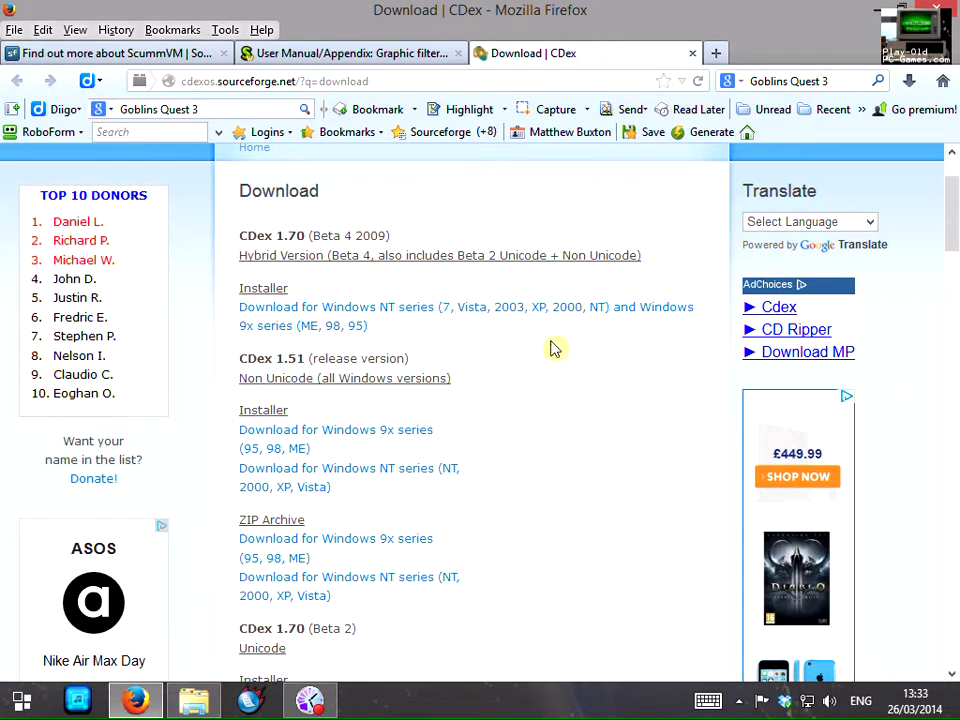
scroll(422, 327, up, 2)
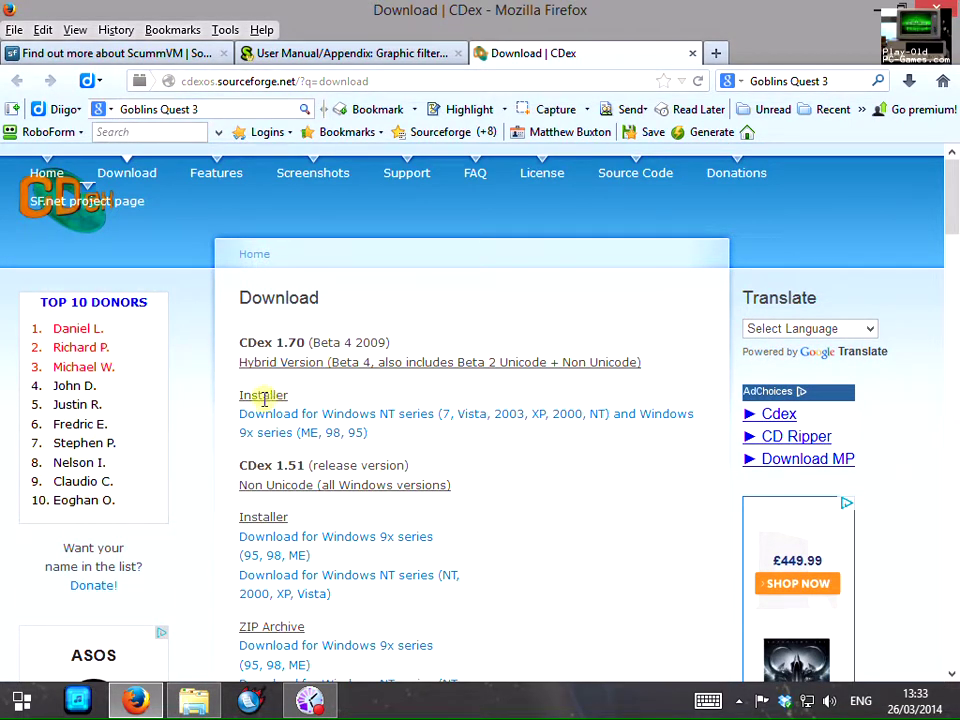
click(274, 429)
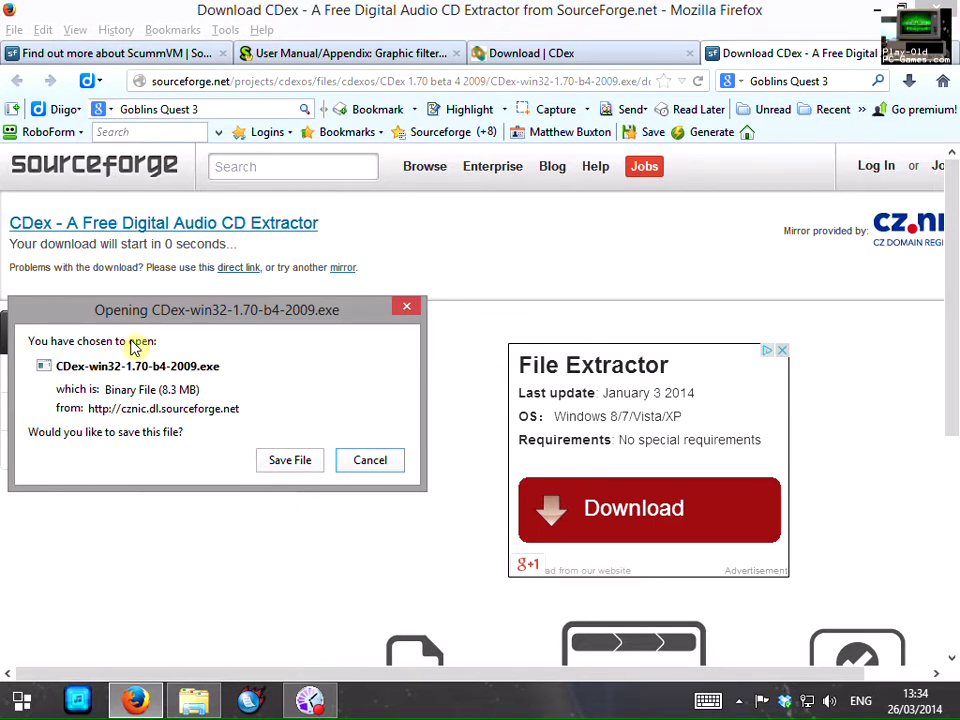
click(368, 462)
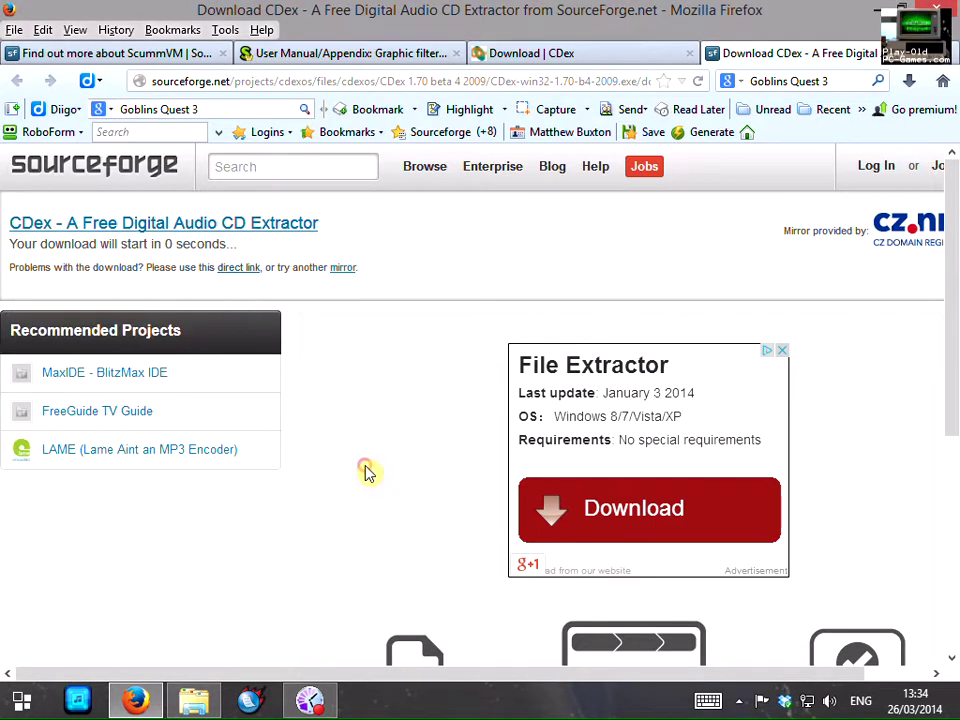
click(880, 9)
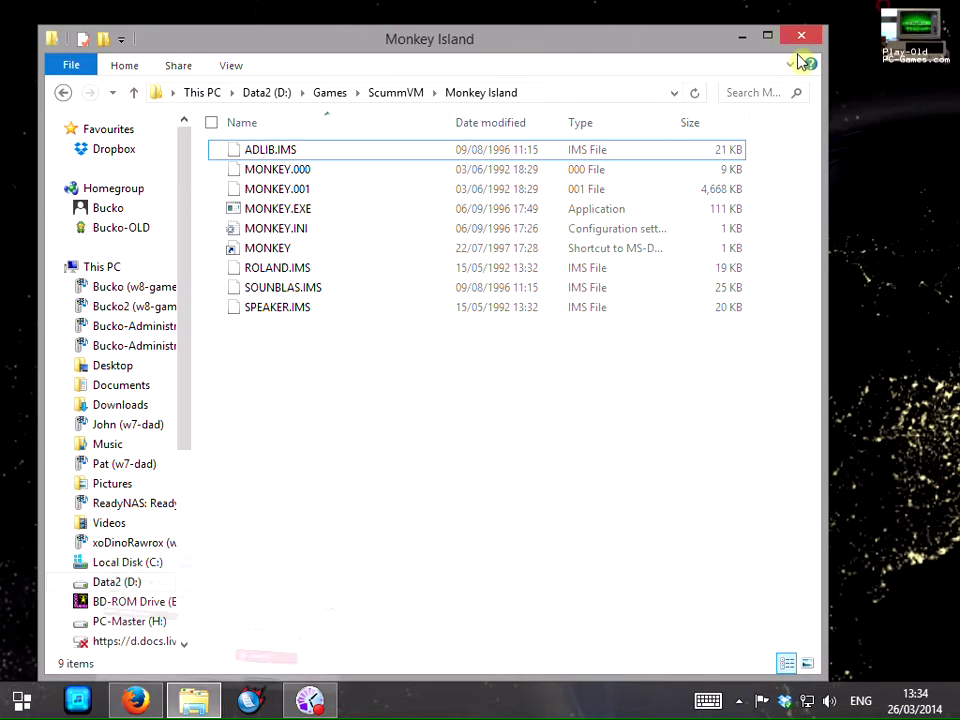
- Launch CDex, maximise its window, and choose DTSOFT BDROM as the CD drive
click(21, 700)
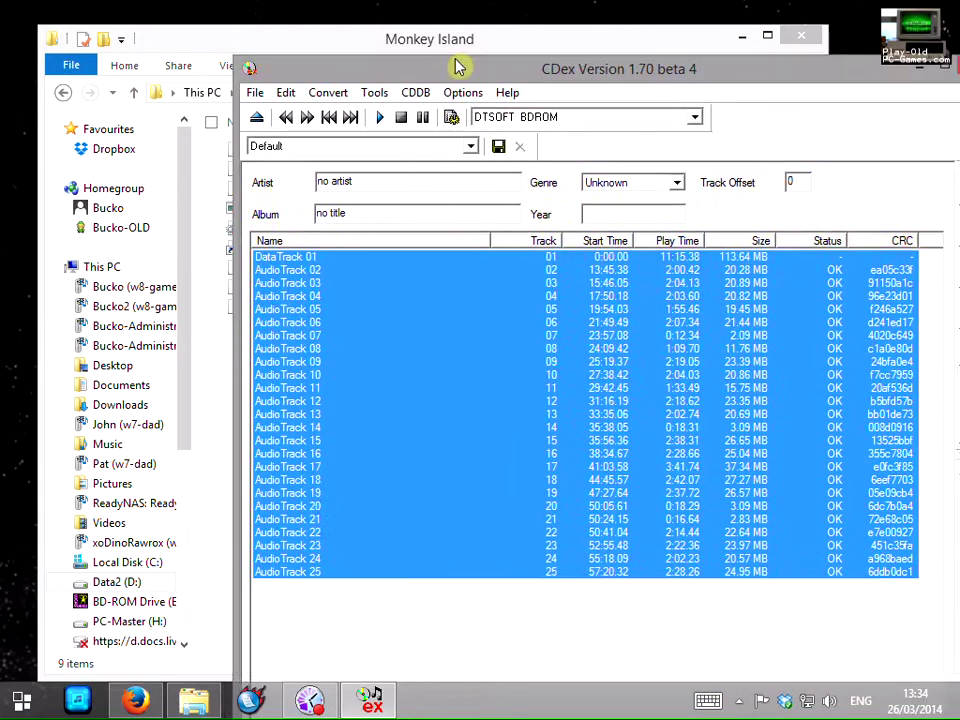
drag(513, 40, 360, 3)
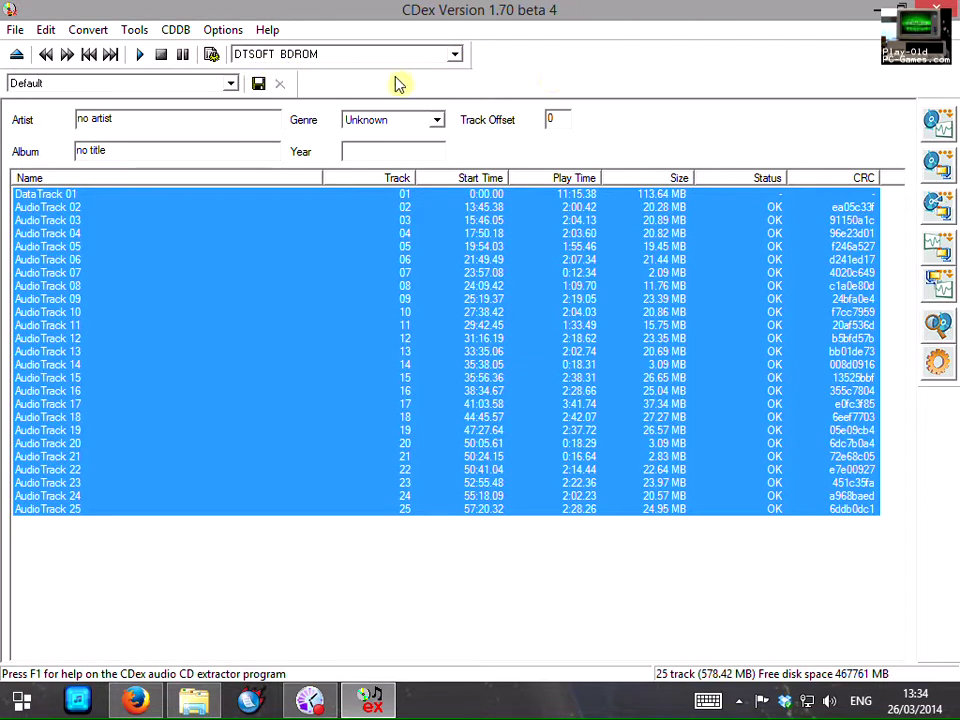
click(456, 58)
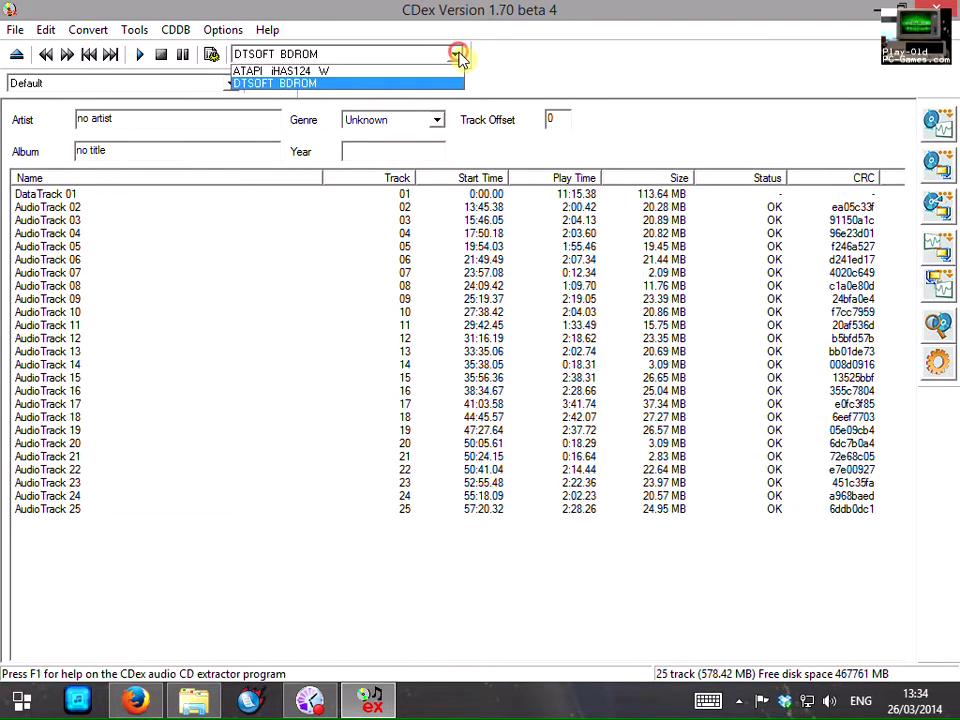
click(275, 85)
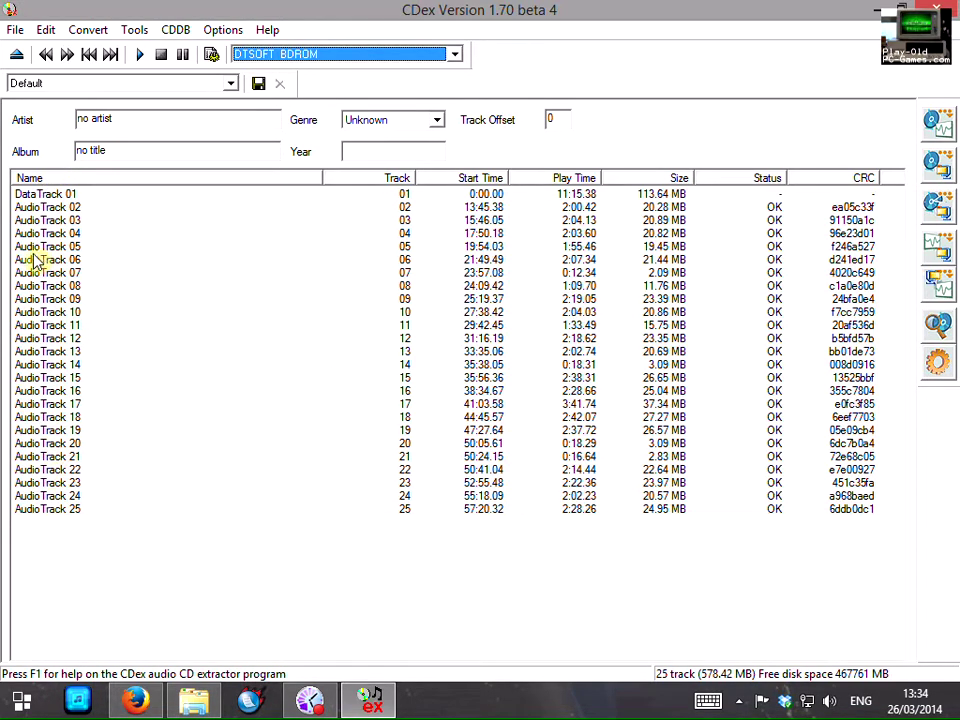
- Inspect DataTrack 01 and AudioTrack 02, and view the contents of BD-ROM Drive (E:) in File Explorer
click(47, 195)
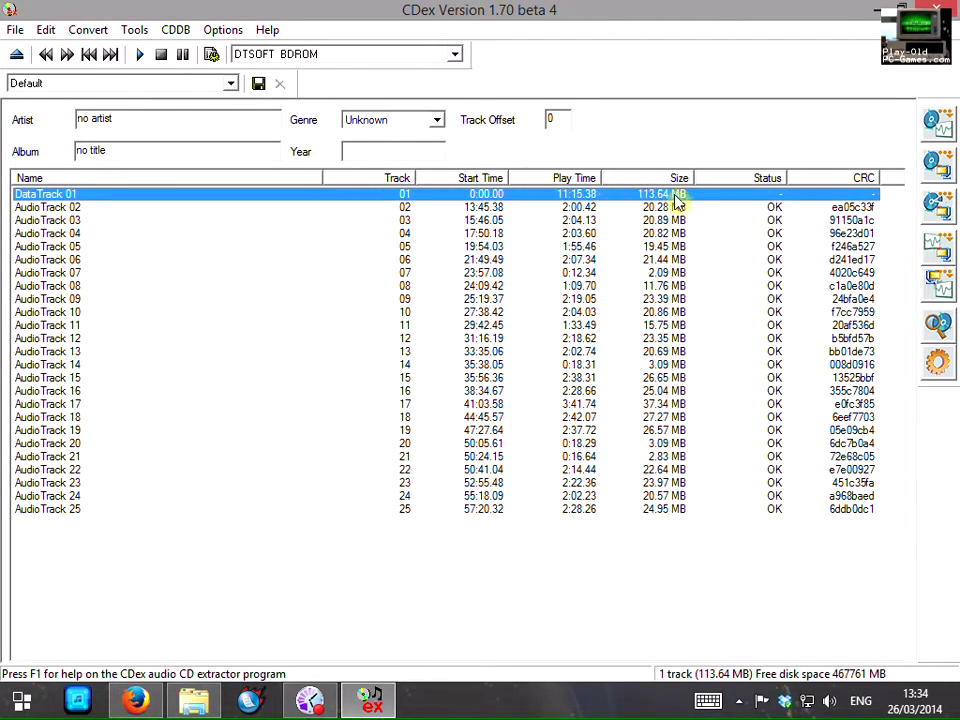
click(50, 207)
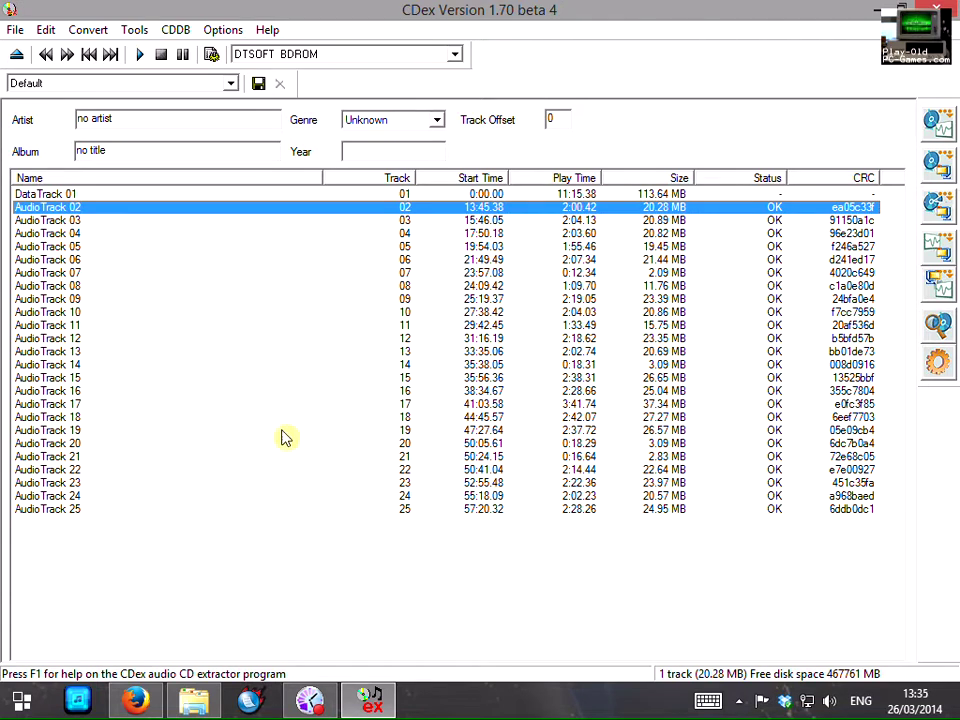
click(203, 701)
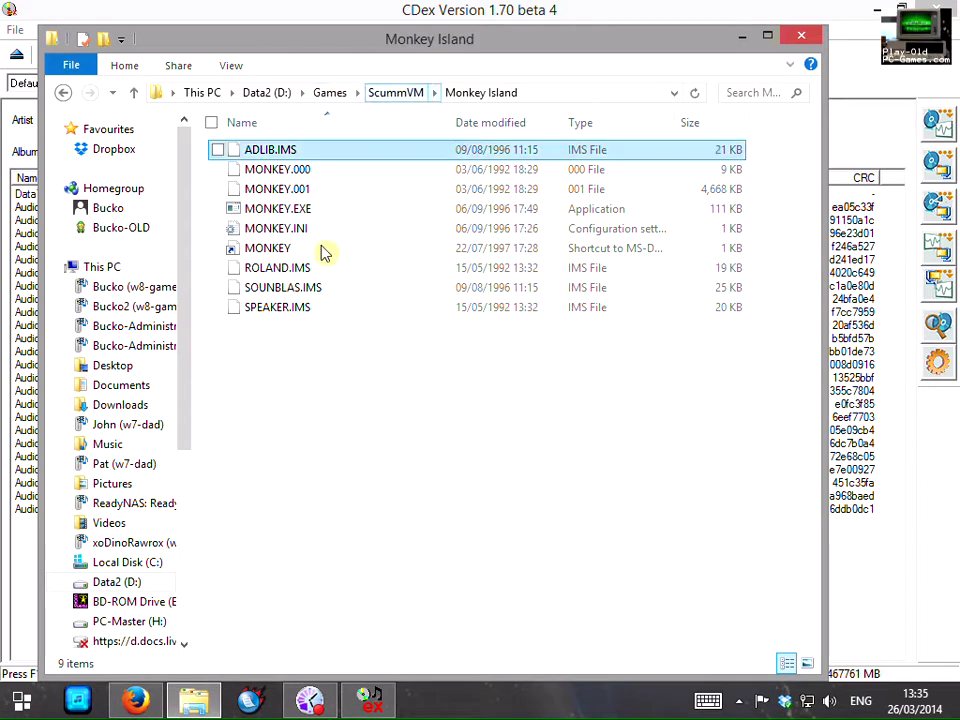
click(113, 605)
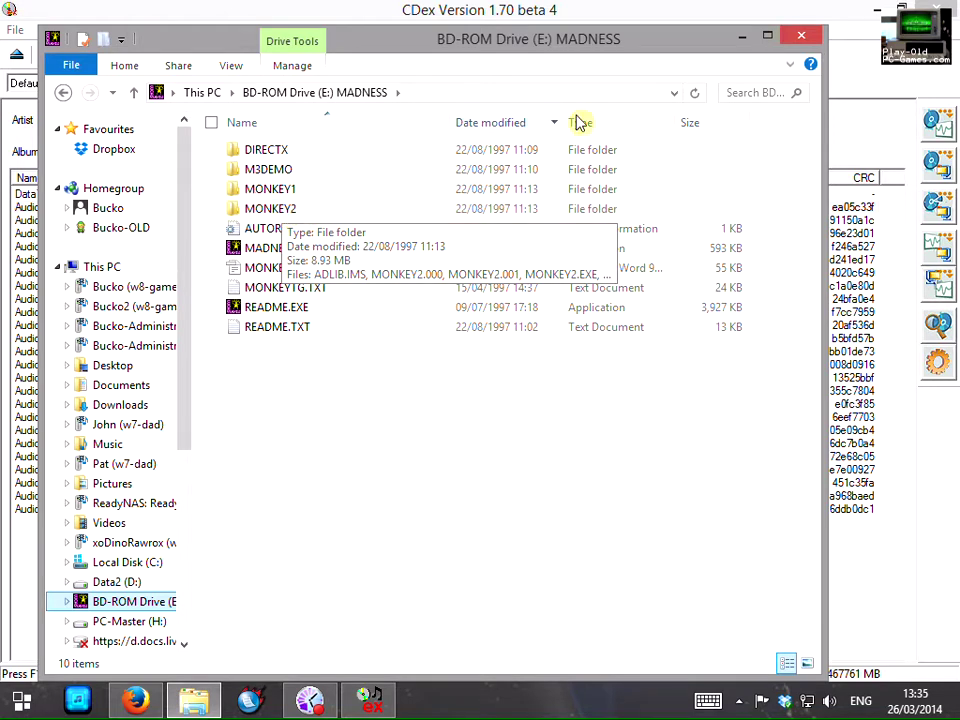
click(742, 37)
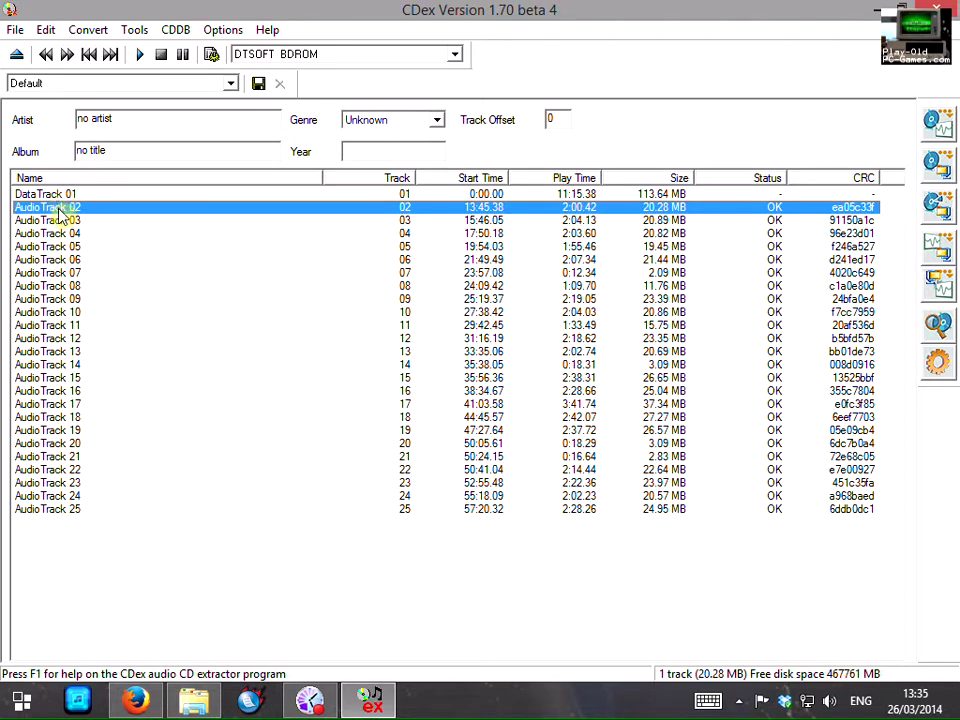
- Select AudioTrack 02 through AudioTrack 25 and set the track offset to -1
shift+click(53, 510)
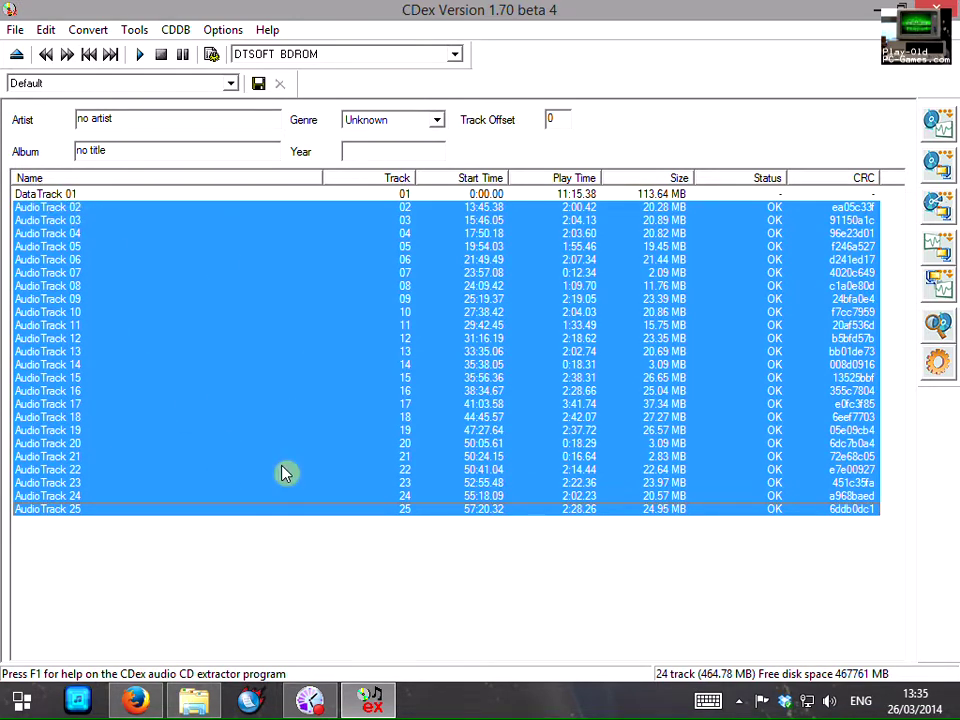
click(558, 119)
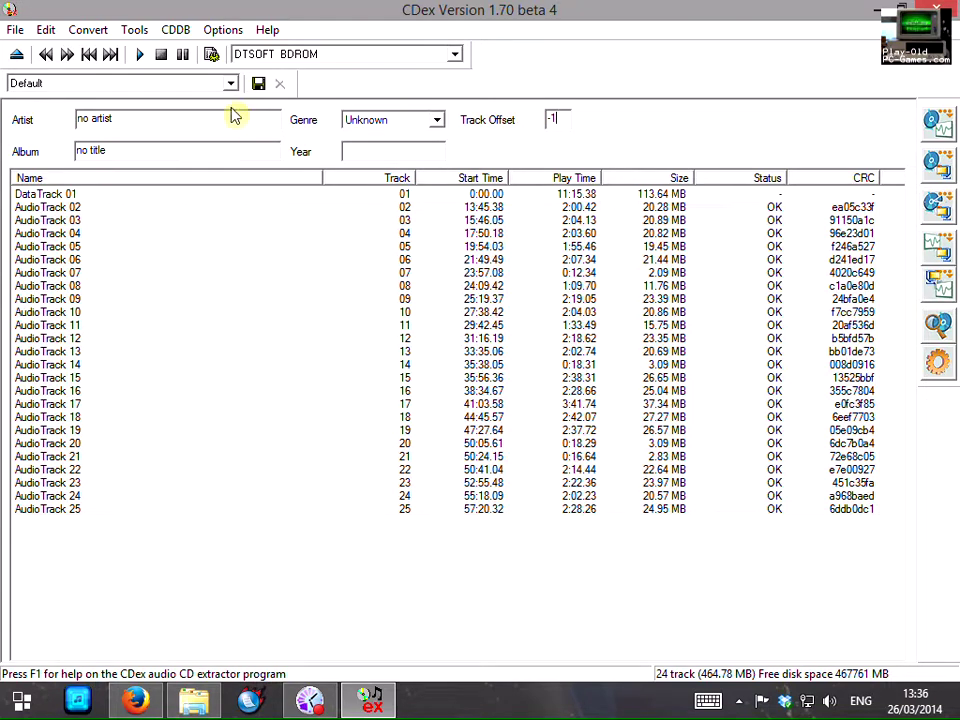
- In the CDex directory settings, set the recorded tracks folder to D:\Games\ScummVM\Monkey Island
click(220, 32)
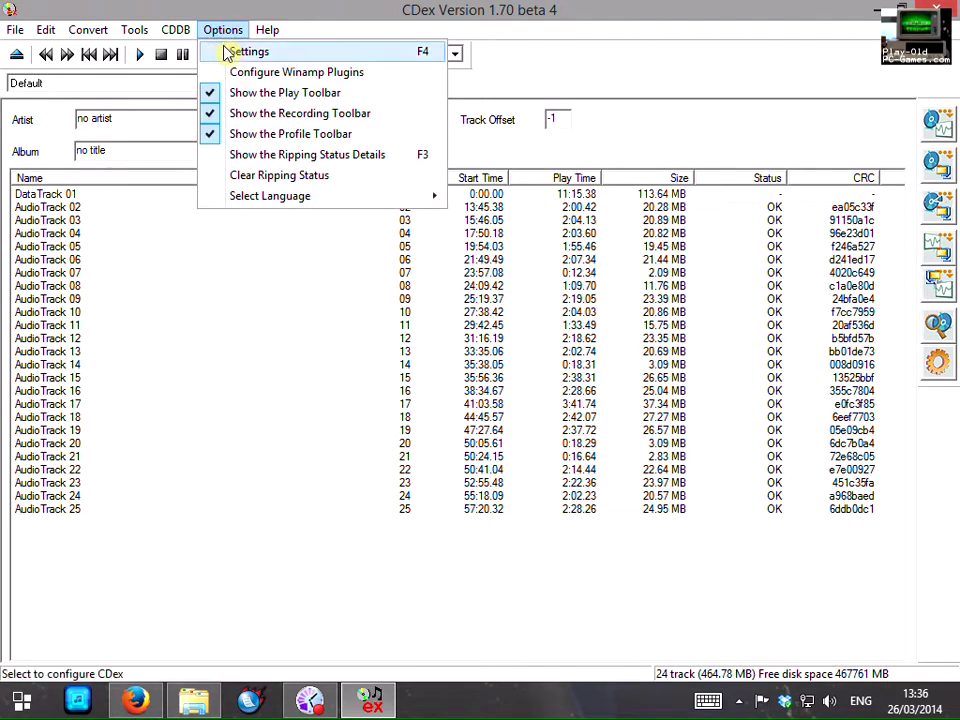
click(243, 55)
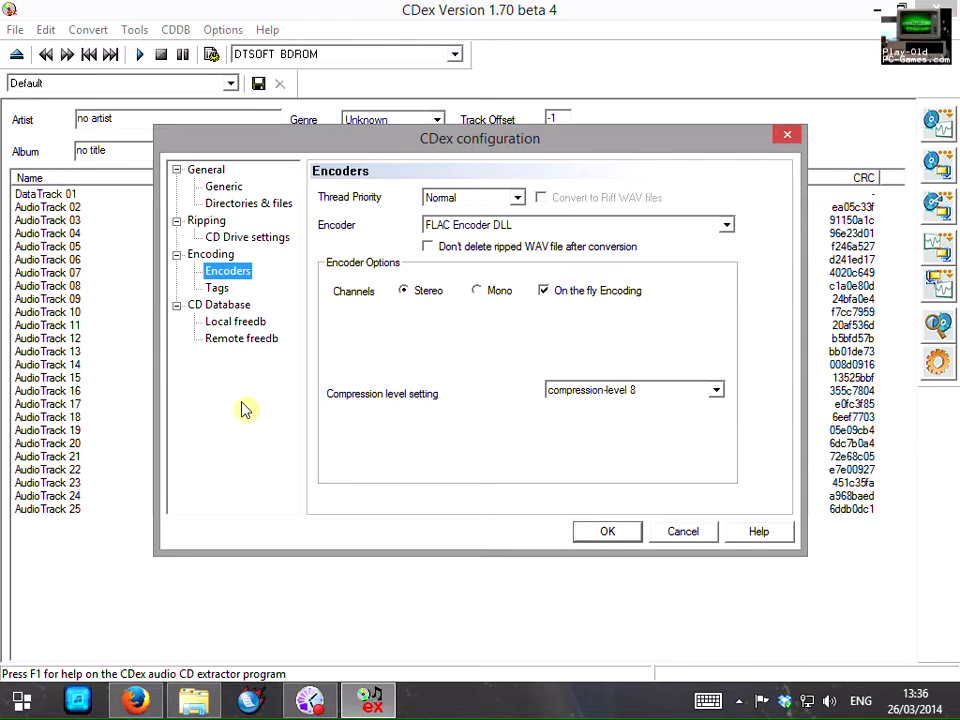
click(235, 205)
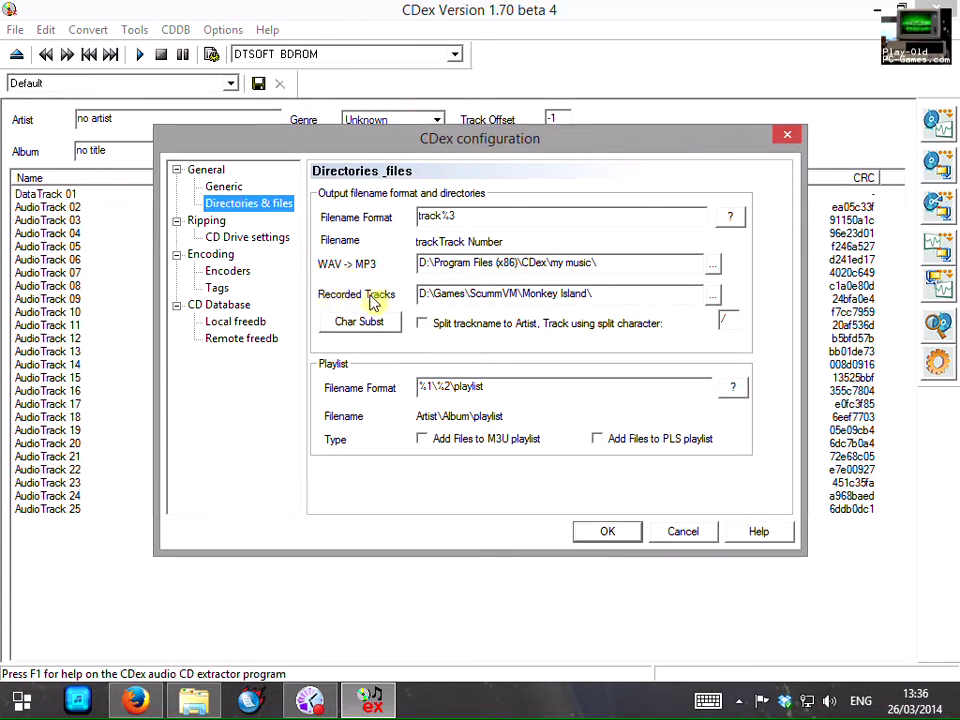
click(713, 295)
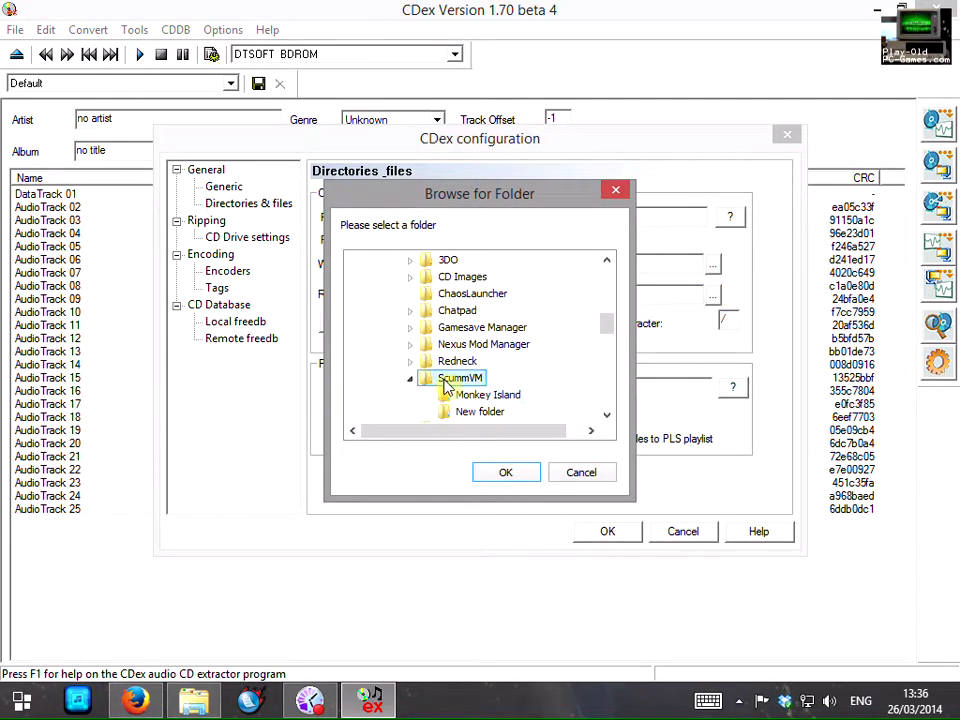
double_click(446, 380)
drag(608, 325, 610, 304)
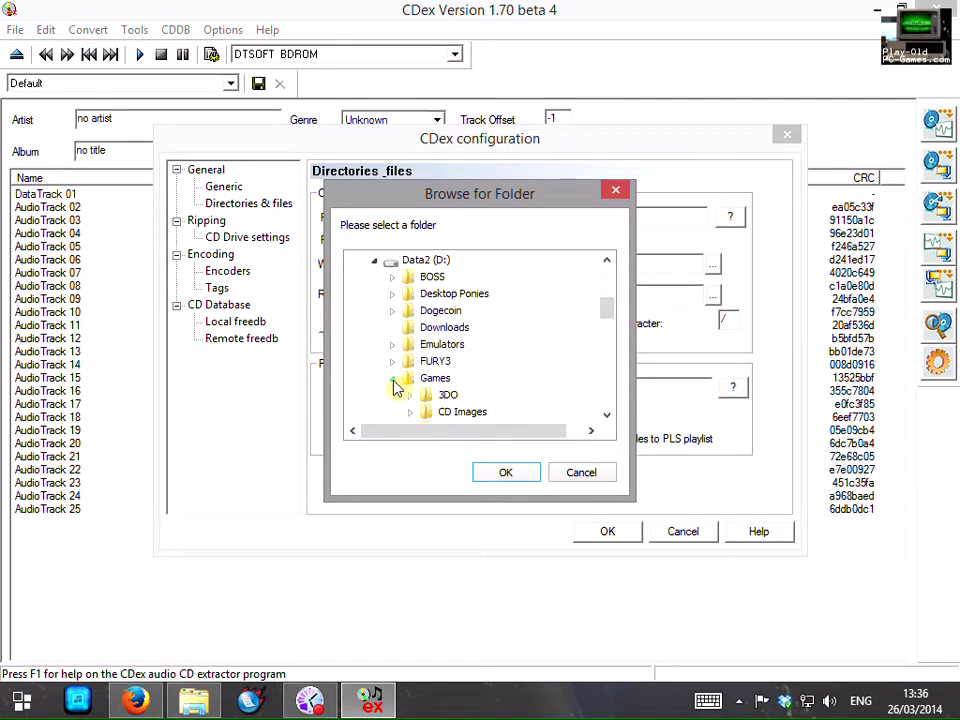
click(433, 381)
drag(606, 306, 602, 328)
click(465, 379)
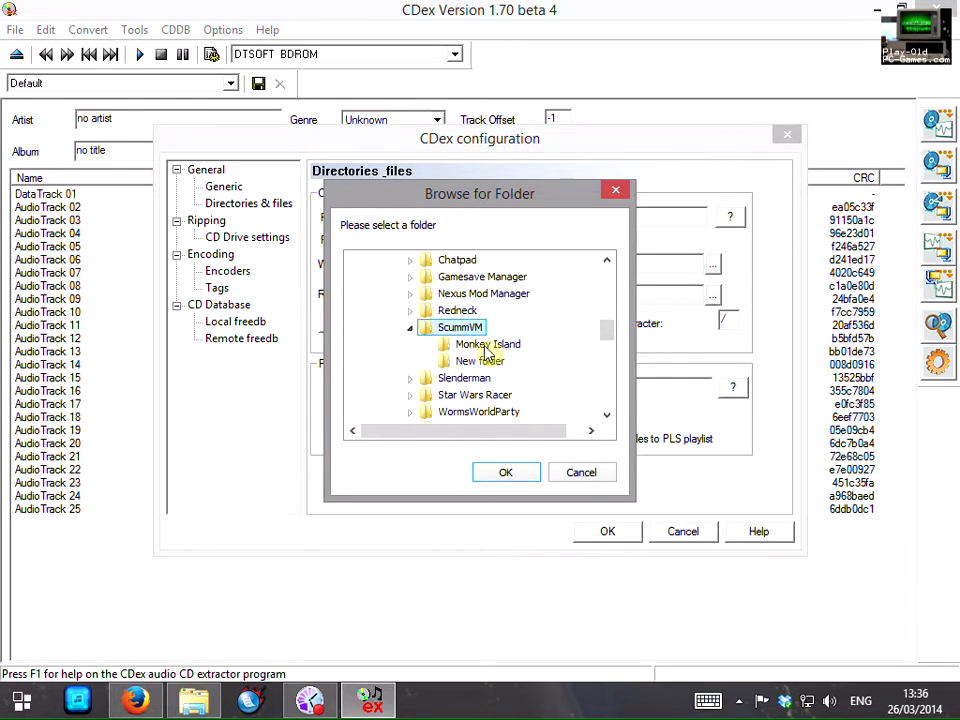
click(489, 346)
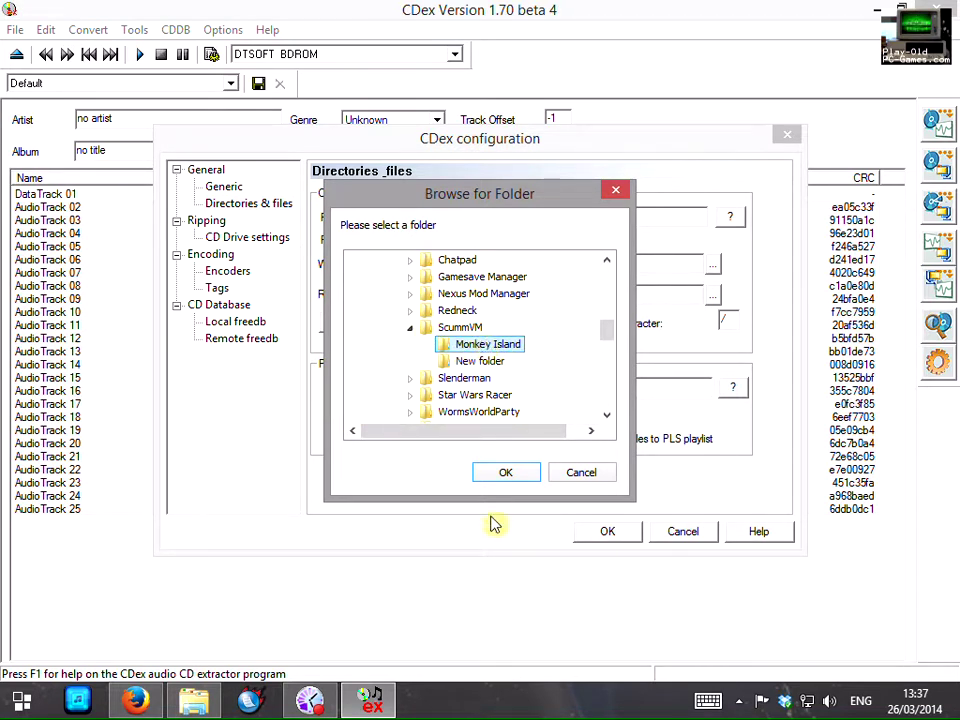
click(493, 482)
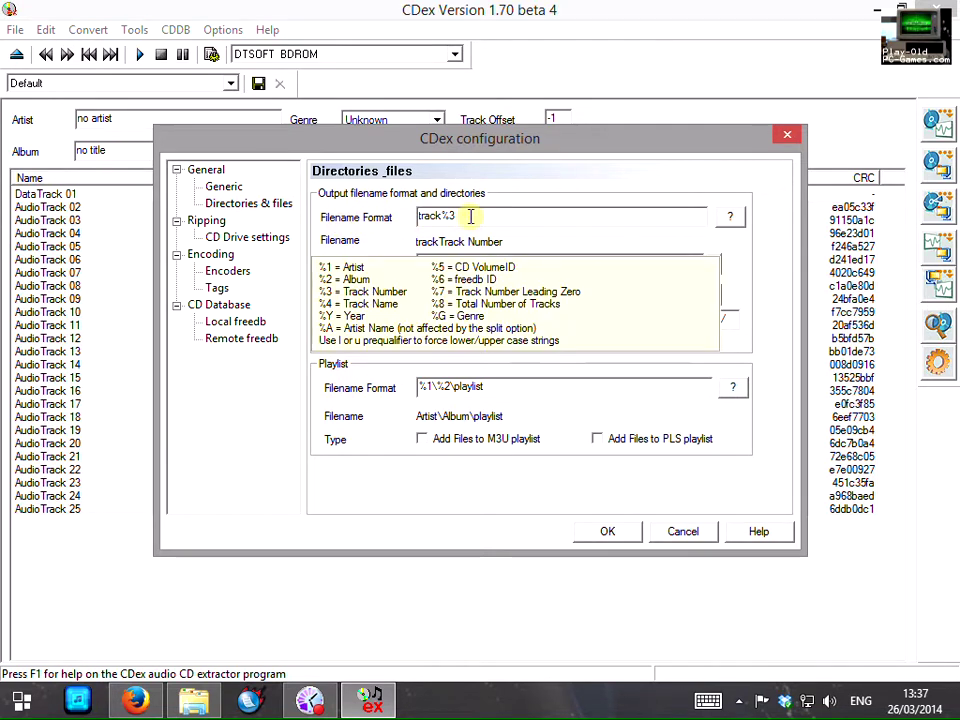
- Replace the output filename format with track%3 in the directory and file settings
key(BackSpace)
key(BackSpace)
key(BackSpace)
key(BackSpace)
key(BackSpace)
key(BackSpace)
key(BackSpace)
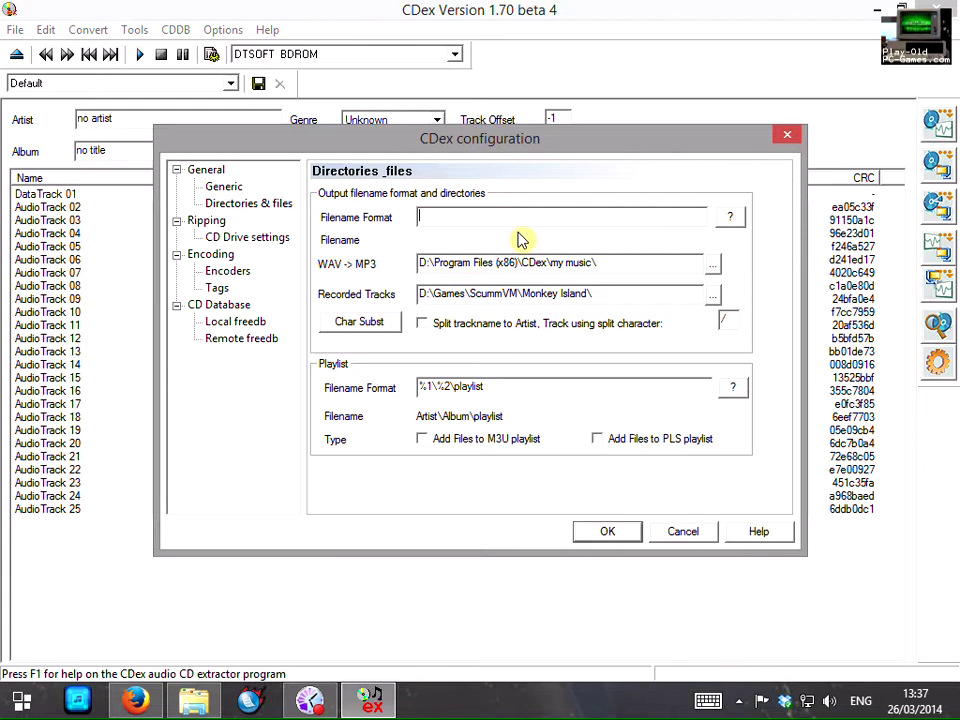
text(track)
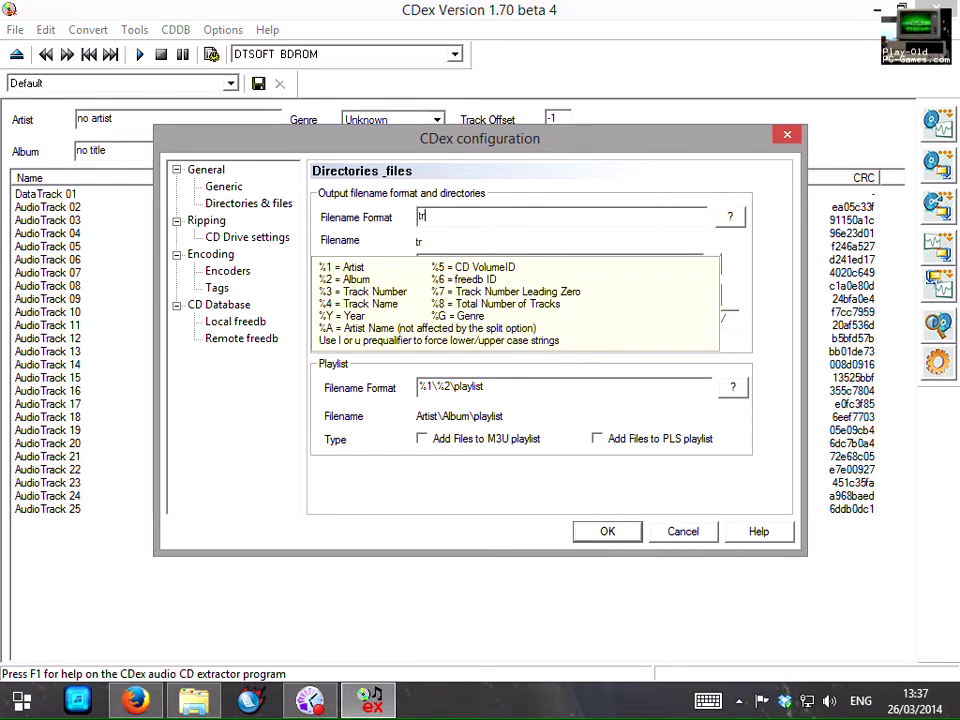
mouse_move(491, 218)
text(%3)
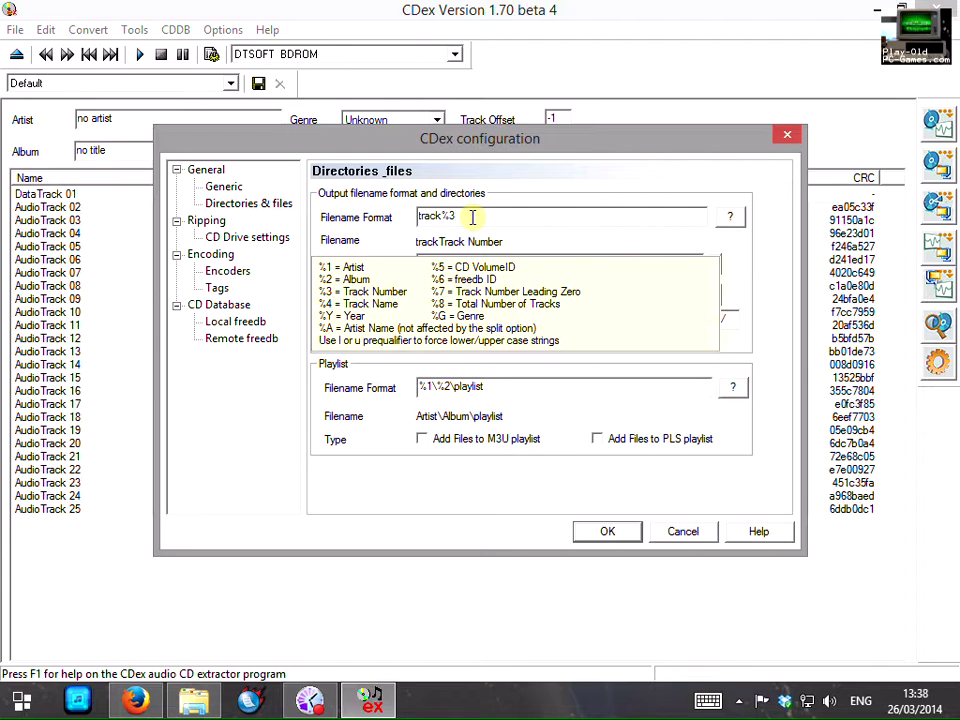
double_click(466, 216)
text(track%3)
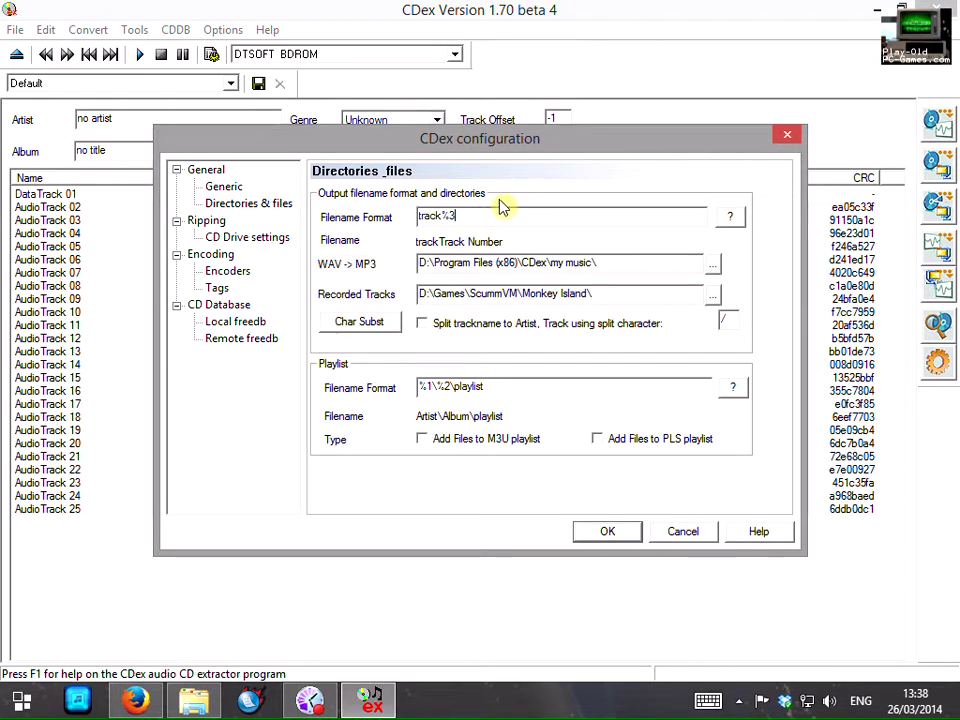
click(246, 207)
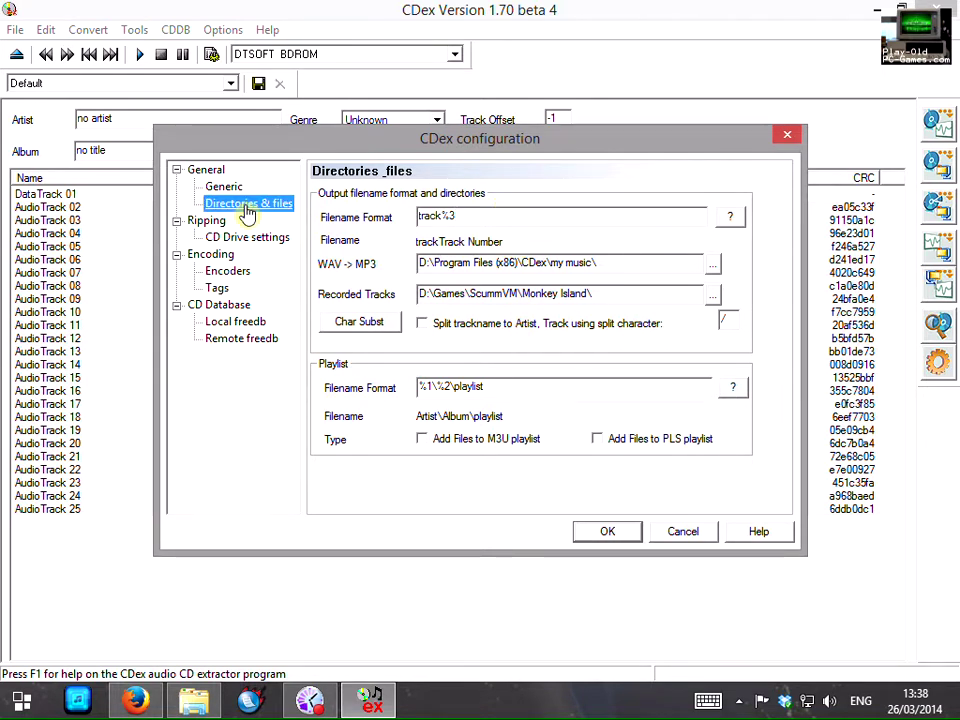
- Set the encoder to Lame MP3 Encoder (version 1.32, engine 3.98) in the encoder settings
click(228, 273)
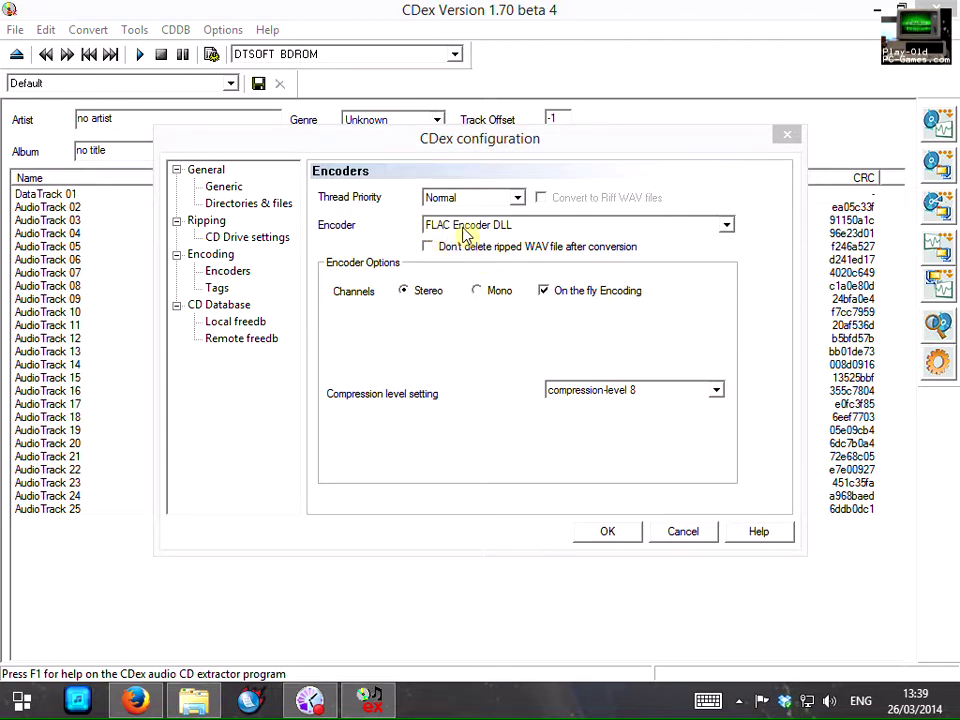
click(605, 229)
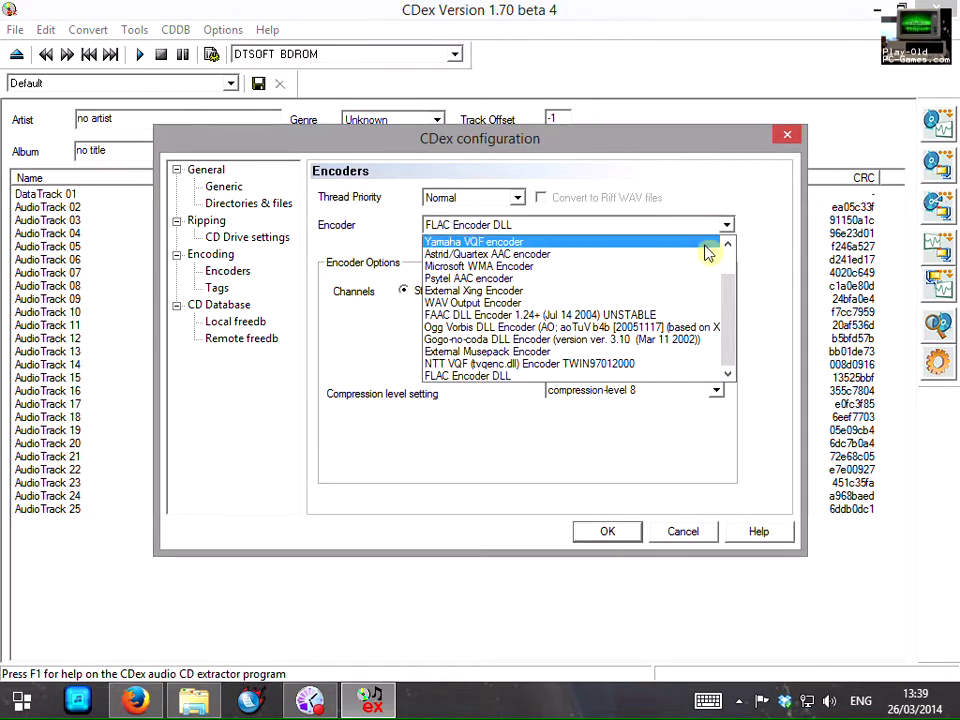
drag(733, 319, 728, 288)
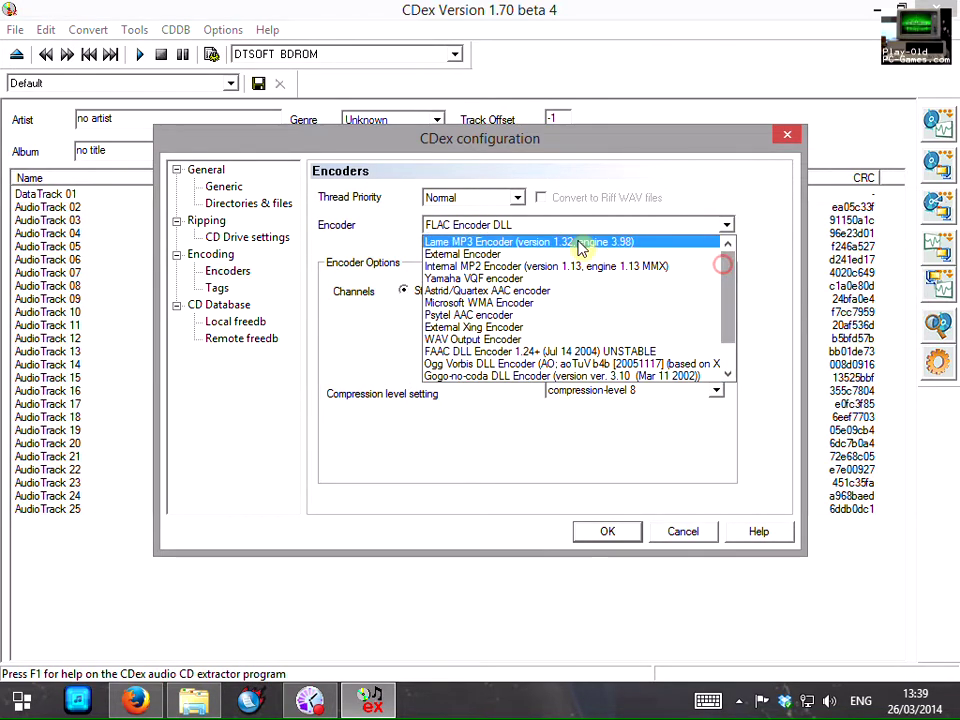
click(489, 244)
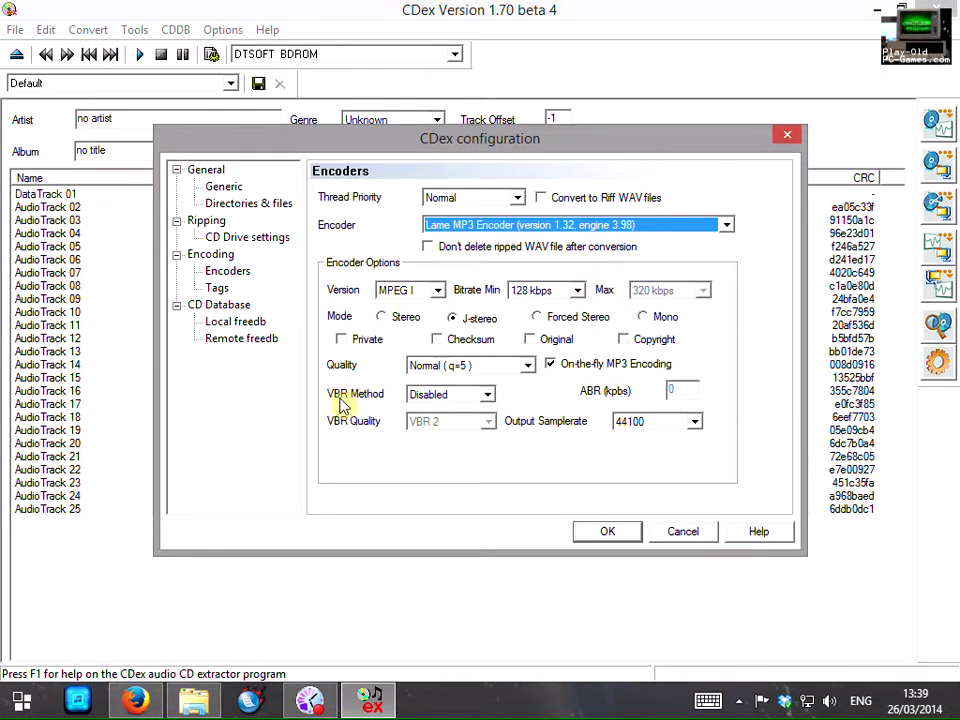
- Keep the Lame MP3 encoder's VBR method at Disabled and set the minimum bitrate to 192 kbps
click(488, 396)
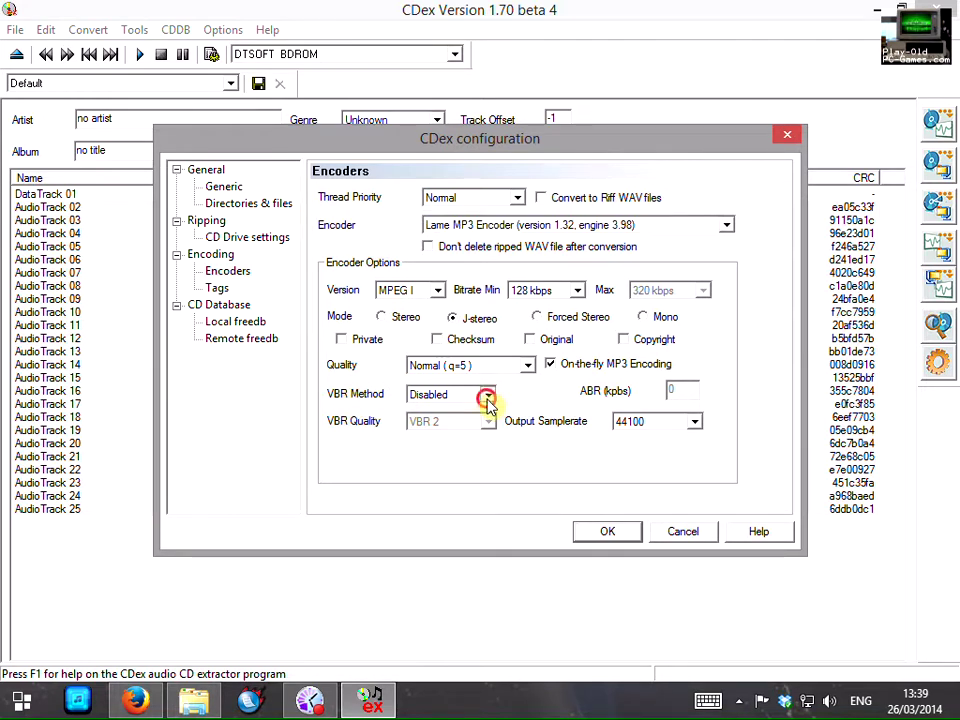
click(440, 412)
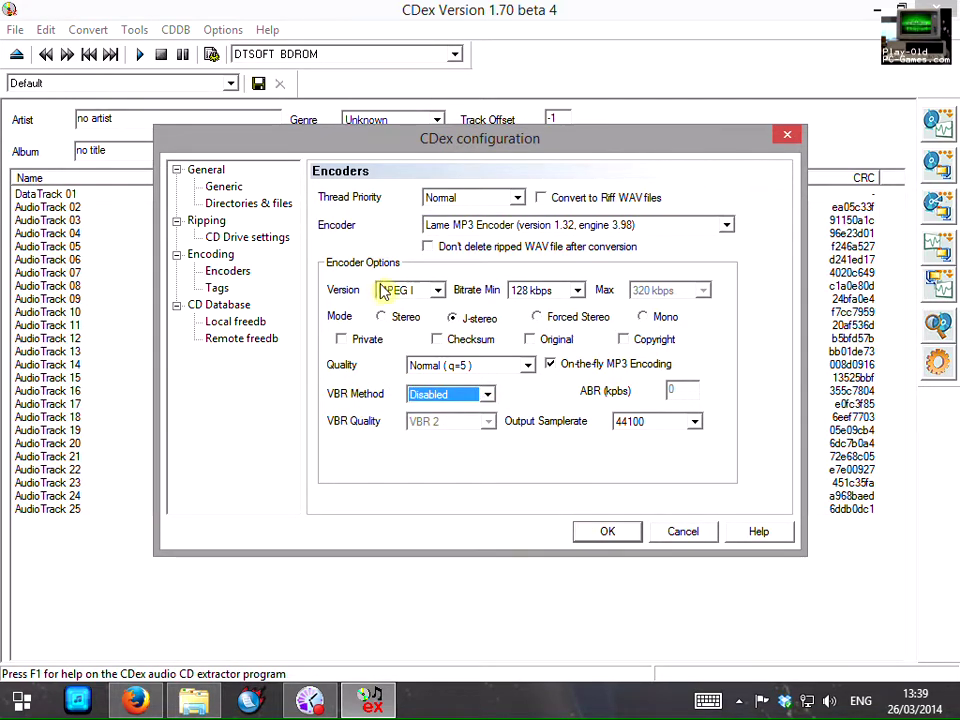
click(579, 290)
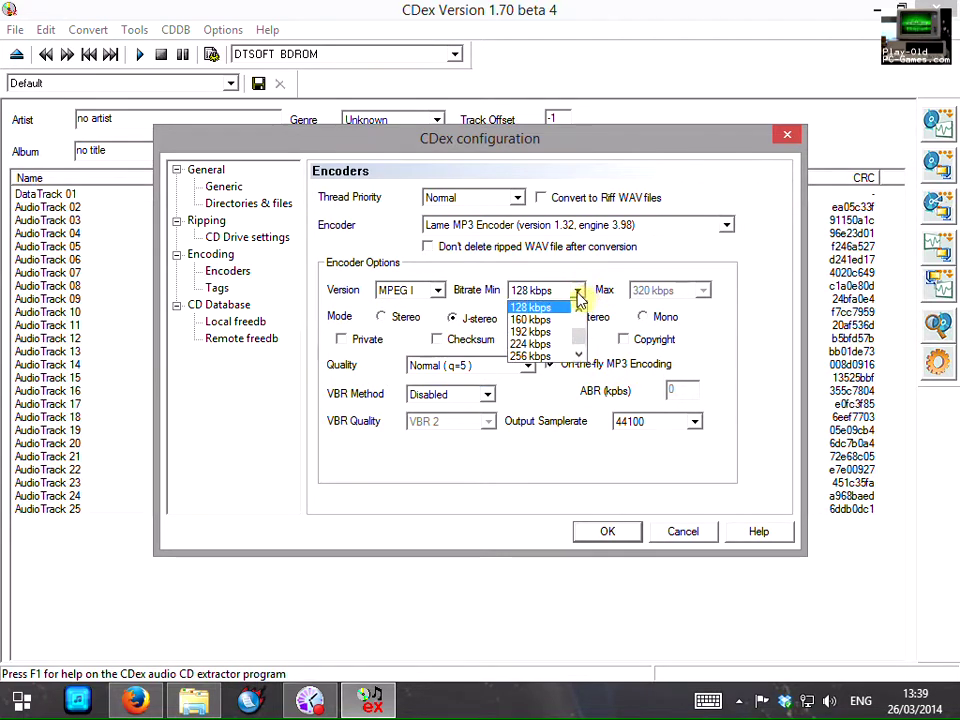
click(538, 320)
click(568, 292)
click(538, 320)
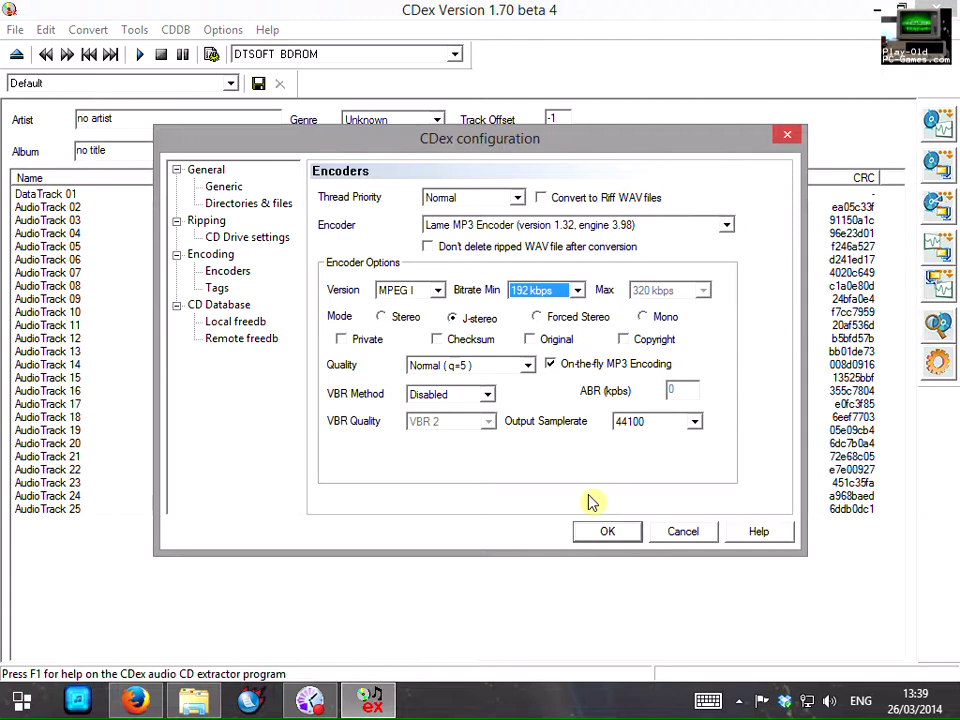
- Switch the encoder to FLAC Encoder DLL, apply the configuration, and rip the CD audio tracks to compressed audio files
click(727, 225)
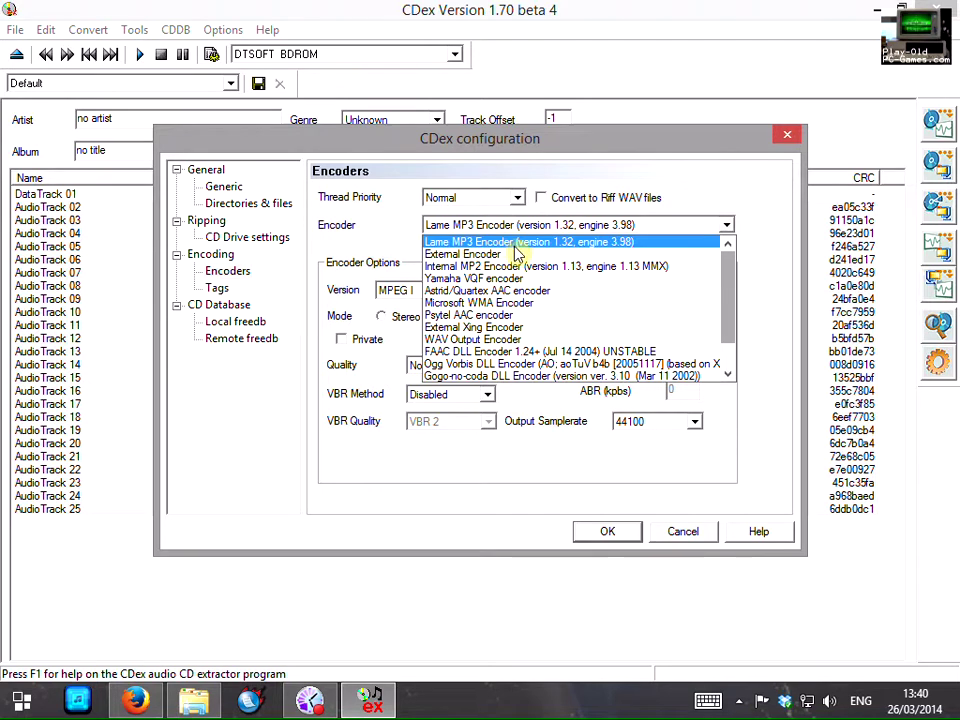
drag(729, 272, 740, 303)
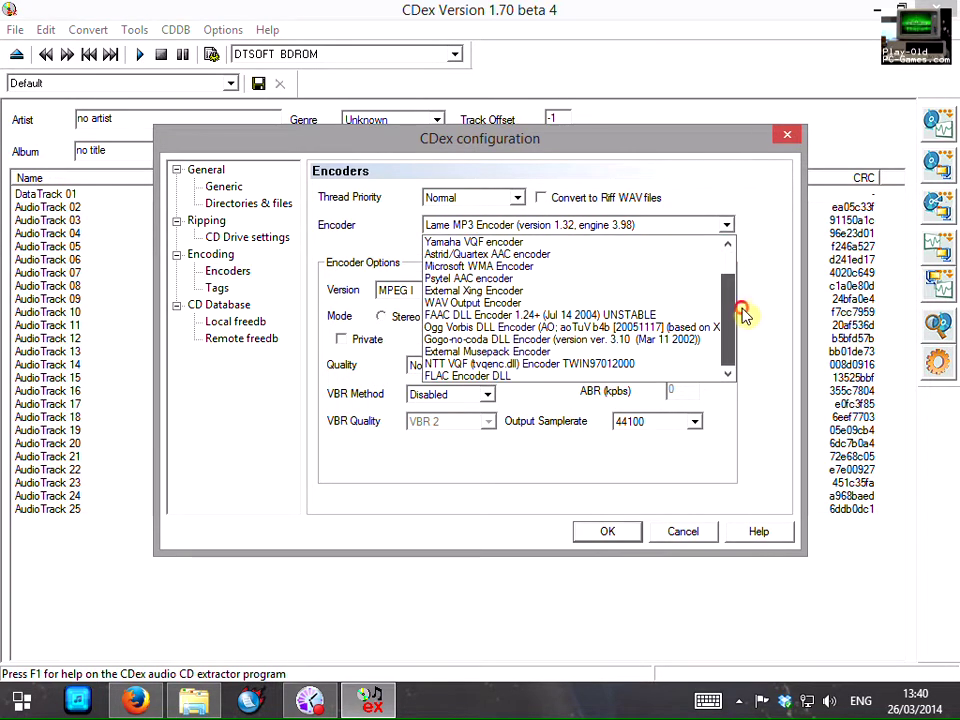
click(489, 380)
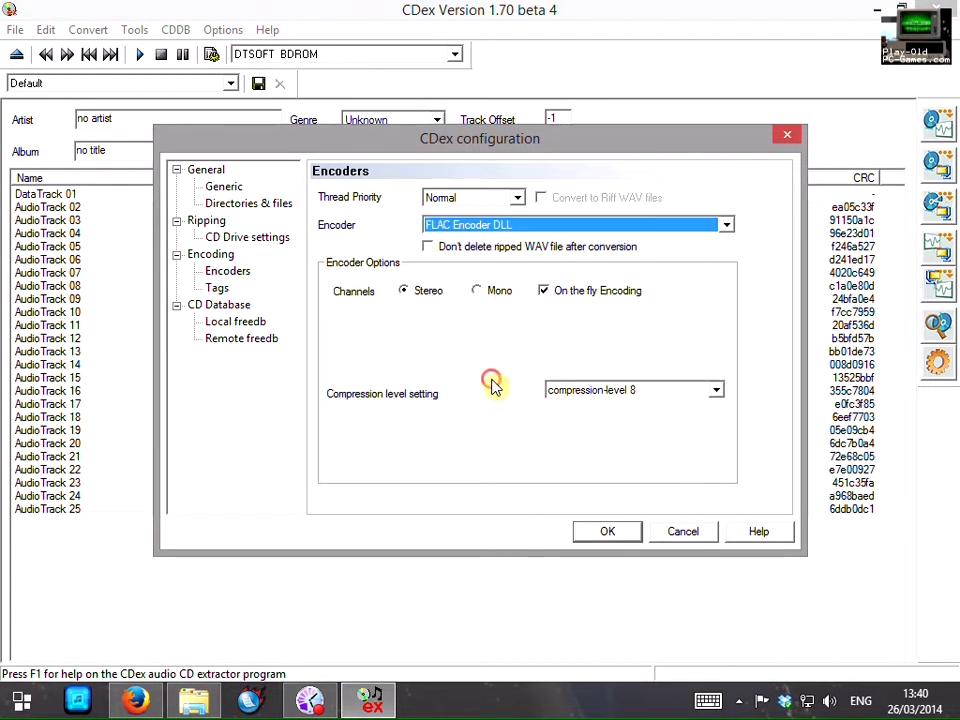
click(605, 531)
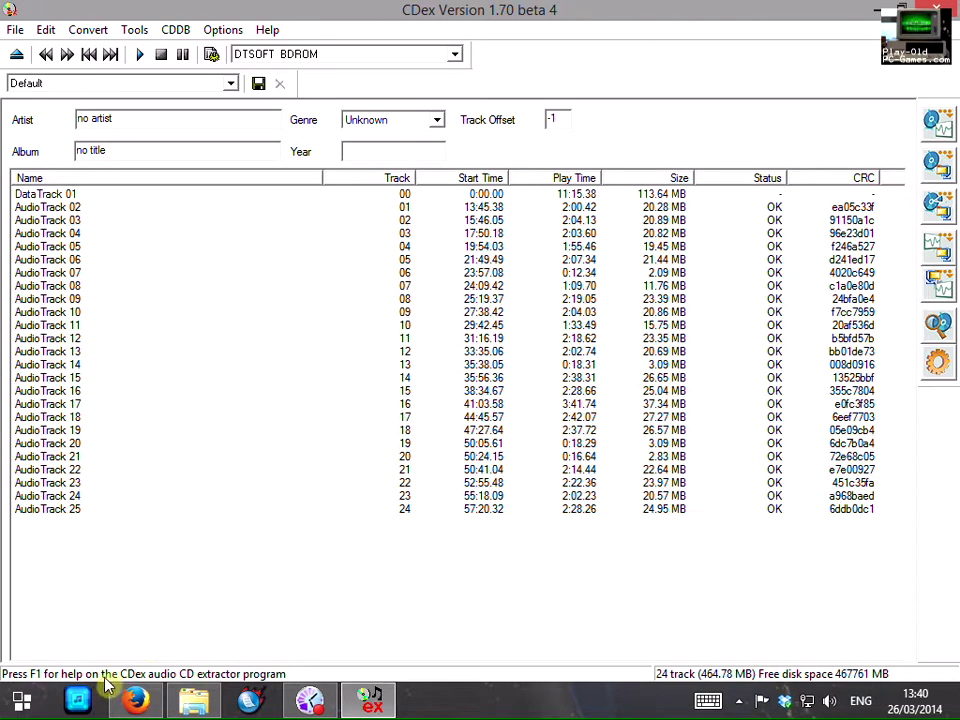
click(940, 165)
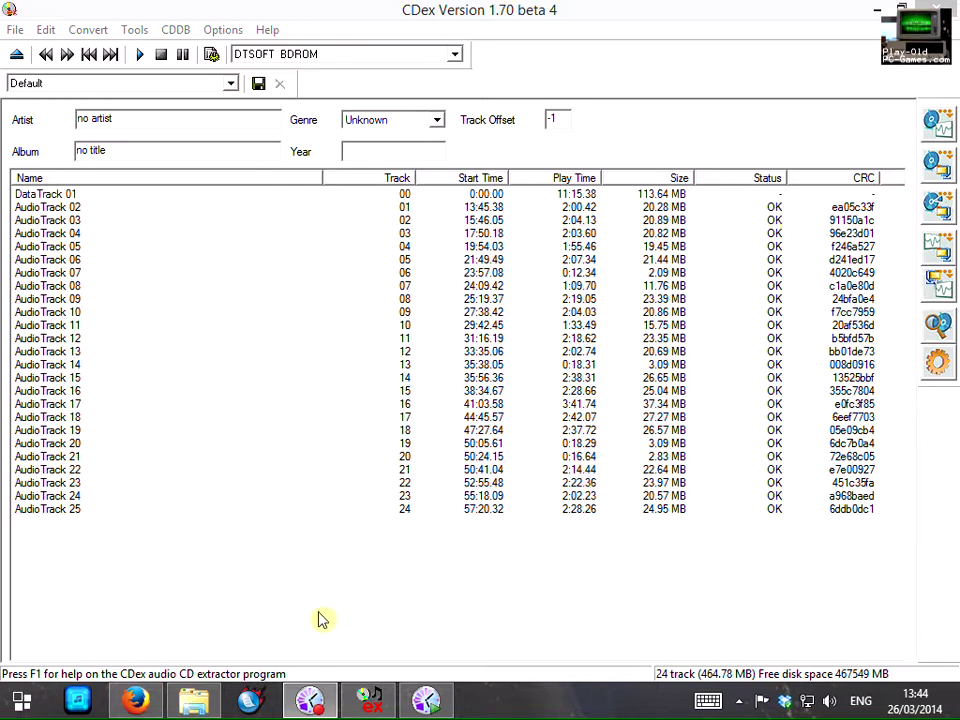
- Switch to File Explorer, open D:\Games\ScummVM\Monkey Island, and check the names and numbering of the ripped FLAC tracks
mouse_move(203, 708)
click(230, 525)
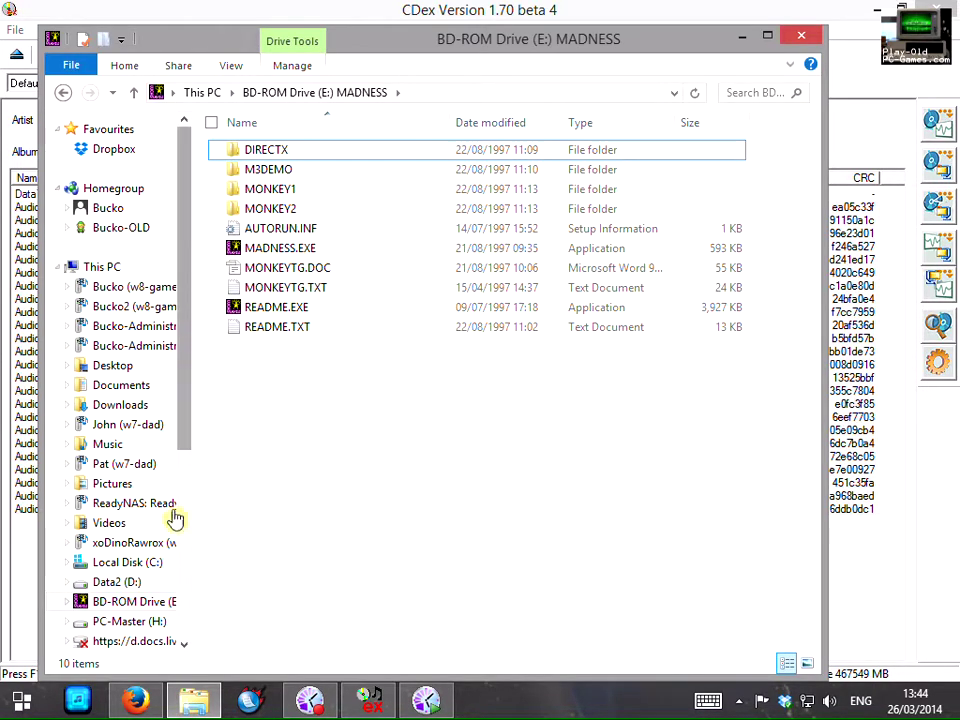
click(133, 582)
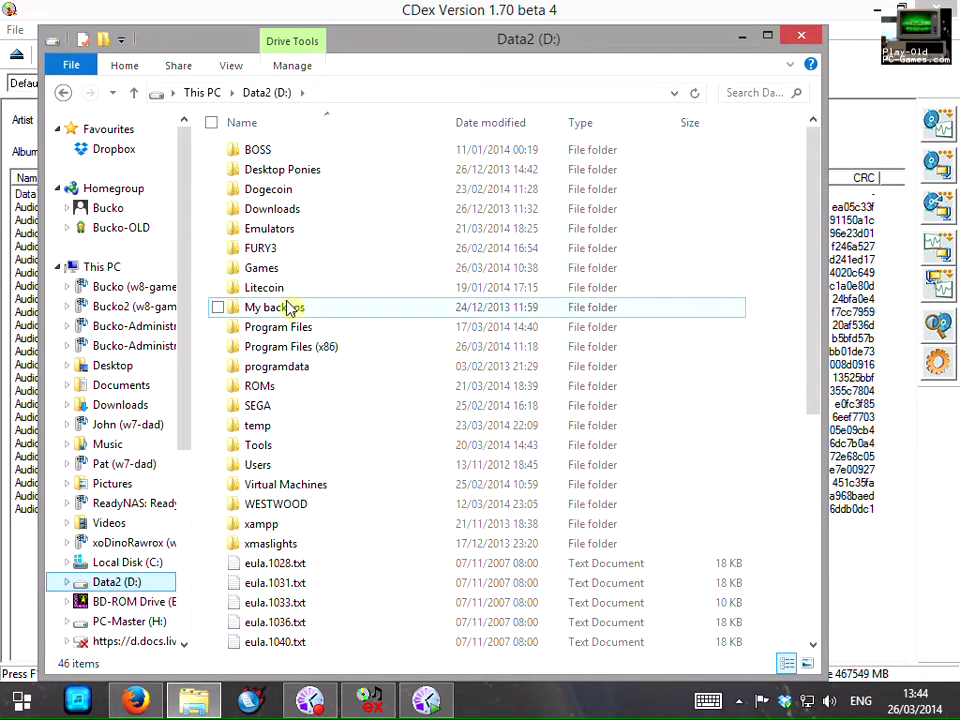
double_click(266, 270)
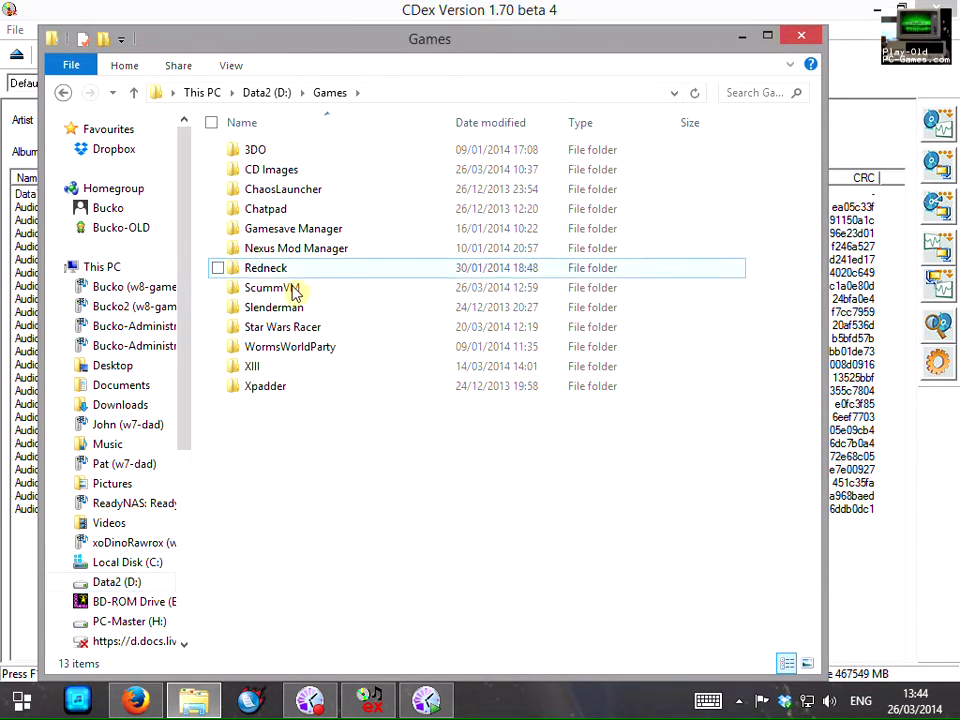
double_click(270, 286)
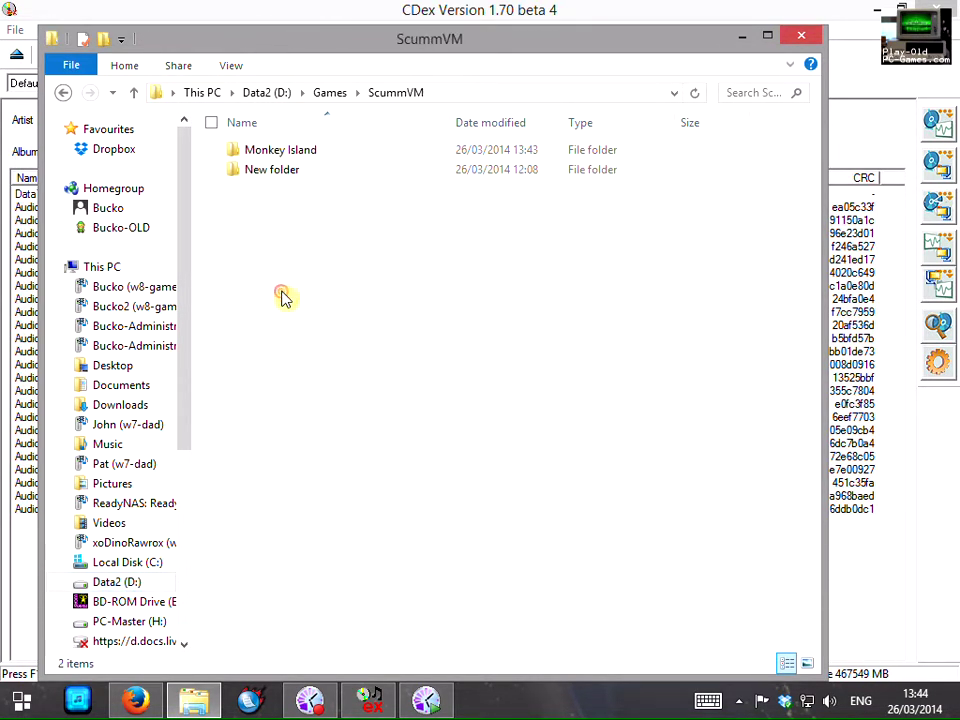
double_click(290, 152)
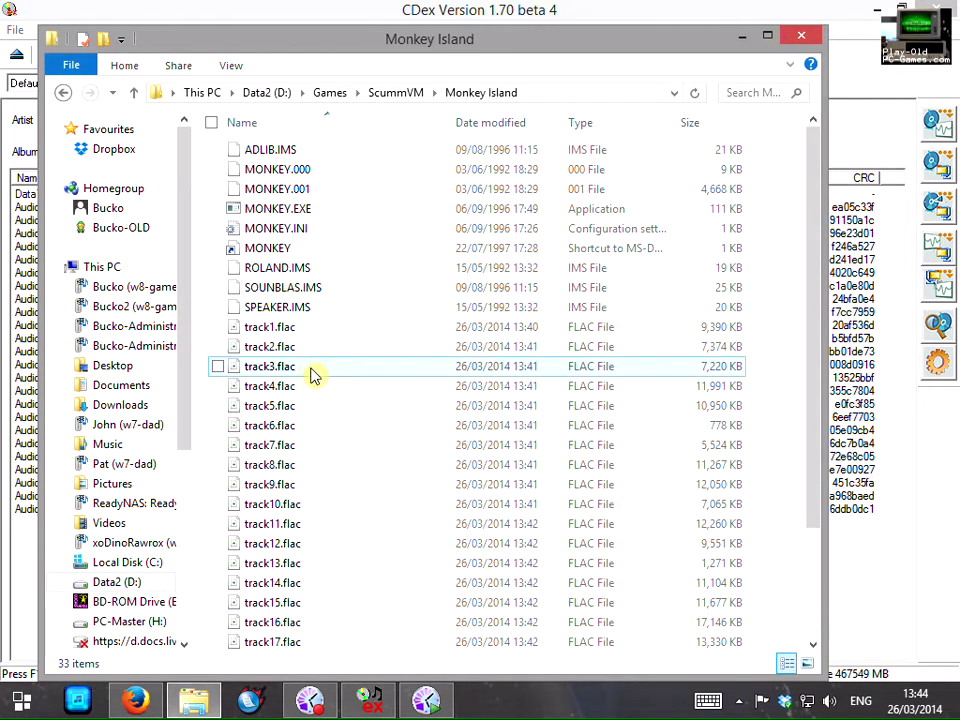
click(300, 337)
scroll(347, 493, down, 2)
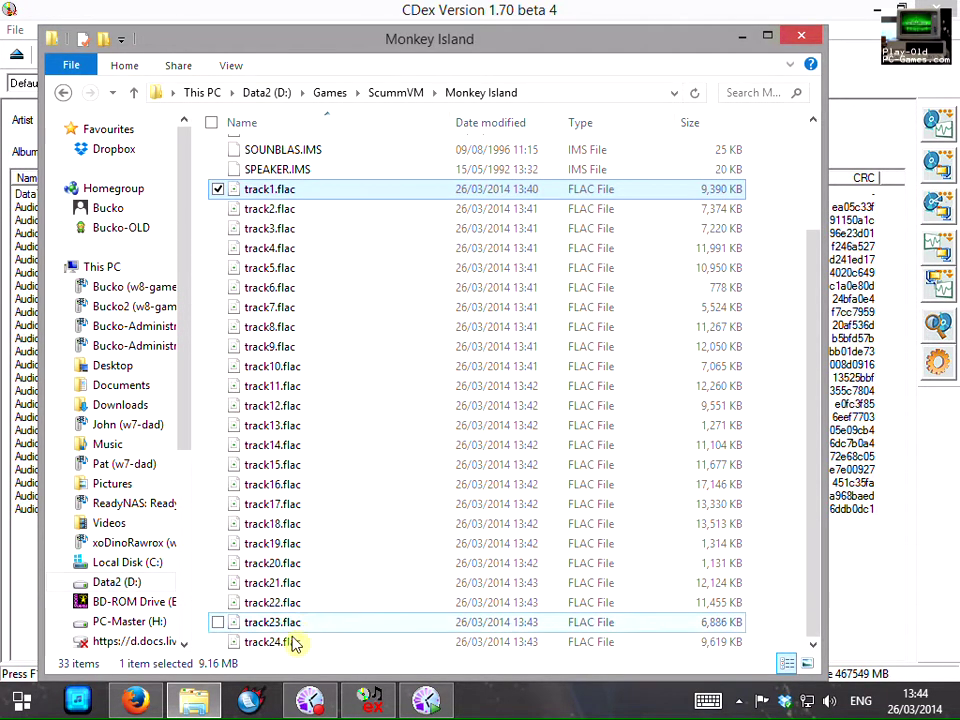
scroll(302, 470, up, 2)
scroll(318, 520, down, 2)
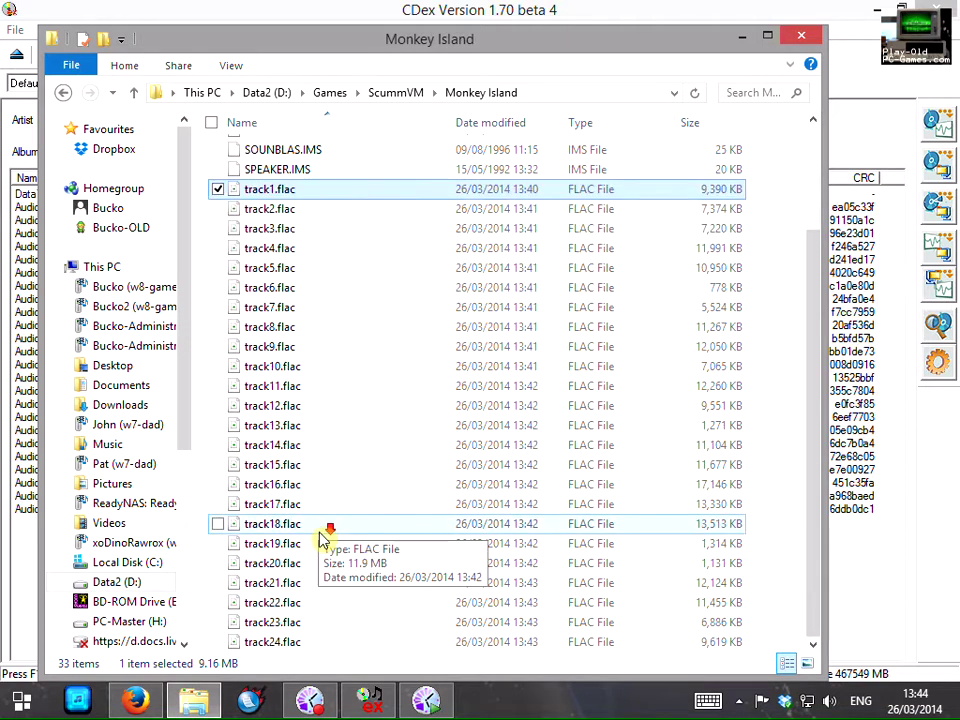
scroll(332, 405, up, 2)
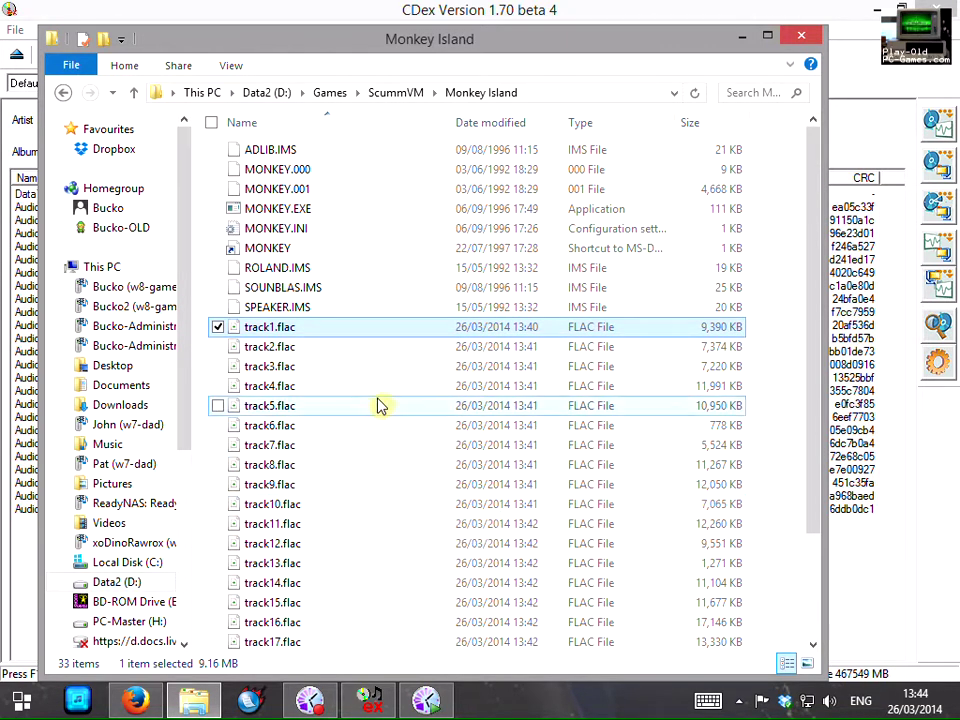
- Launch ScummVM and start The Secret of Monkey Island (CD/DOS/English)
click(25, 703)
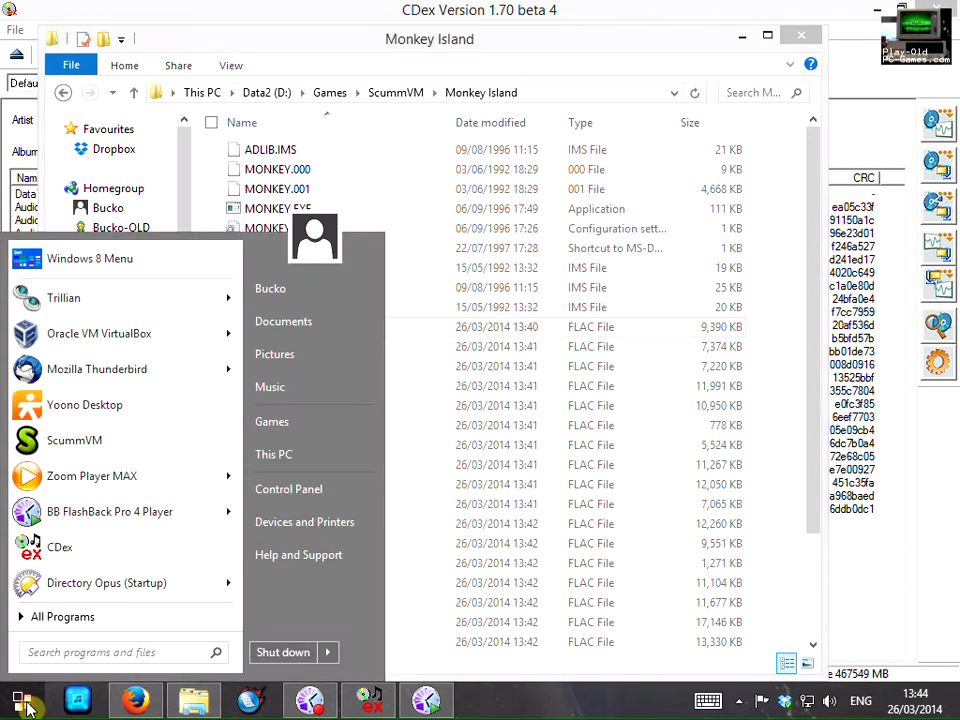
click(80, 441)
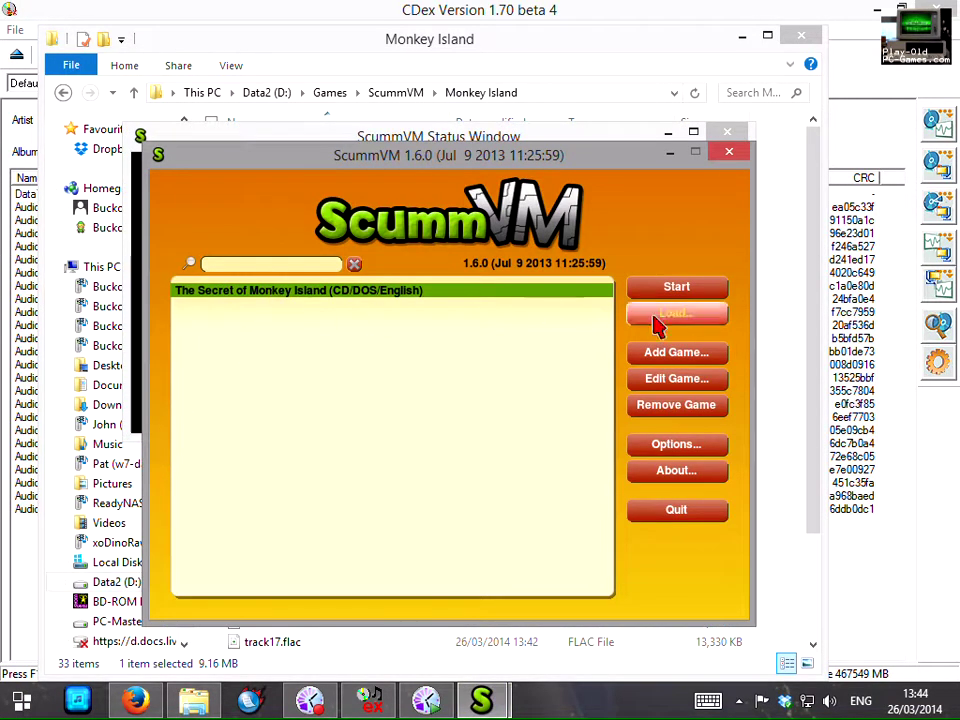
click(687, 290)
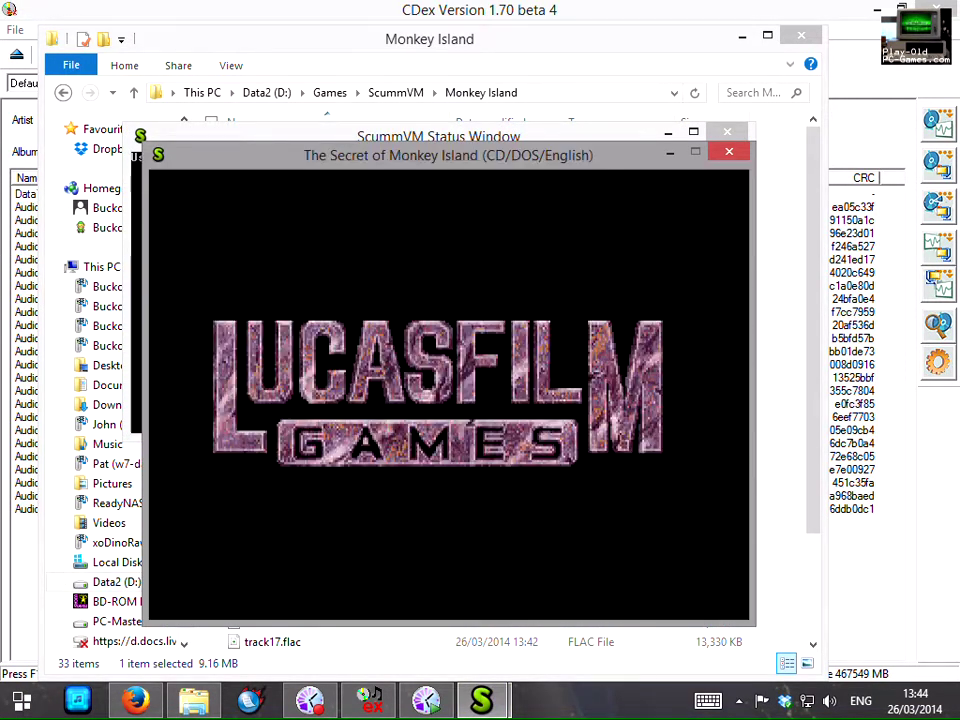